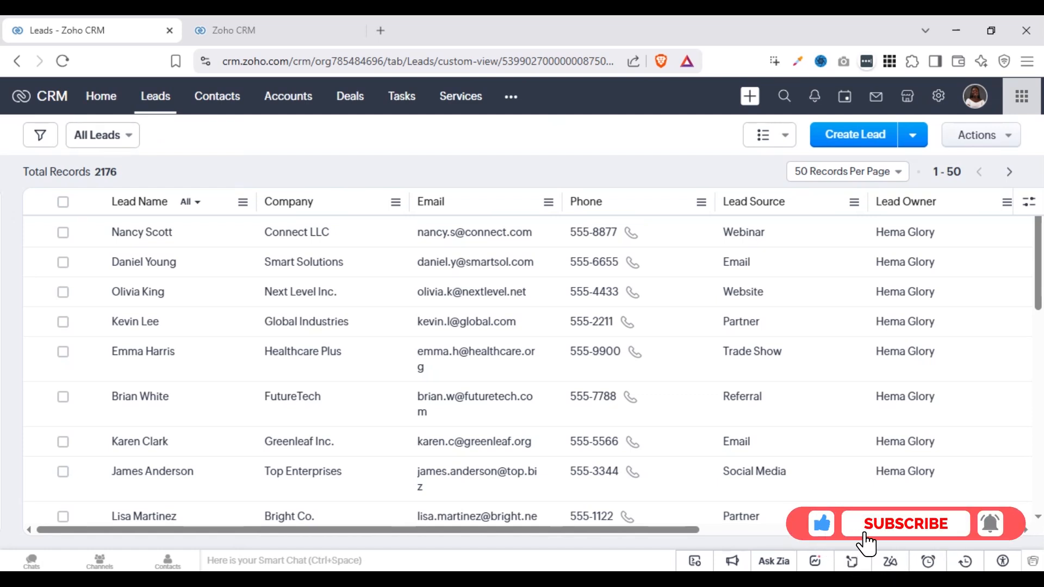
left_click(106, 142)
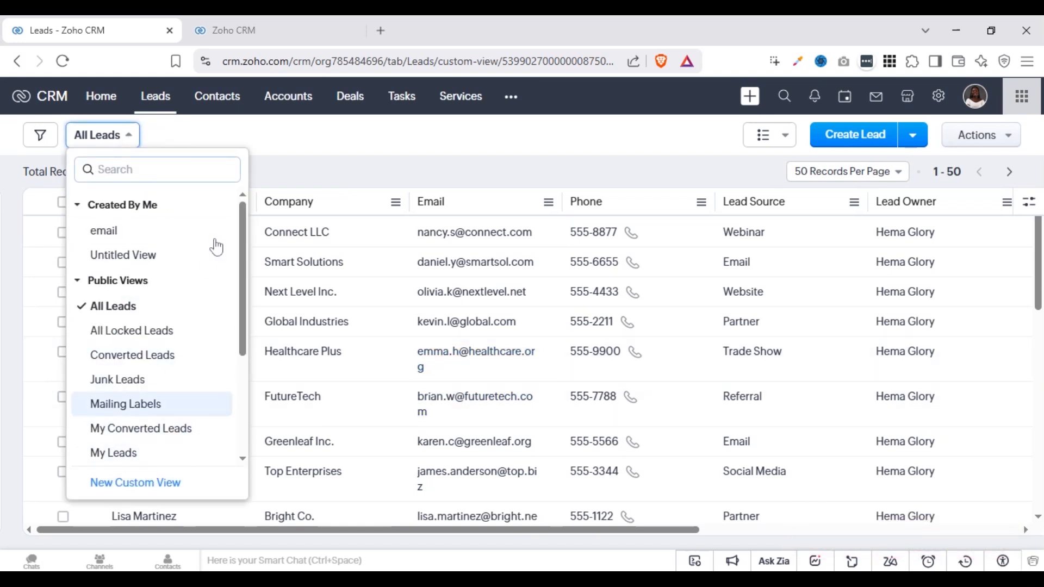
left_click(294, 176)
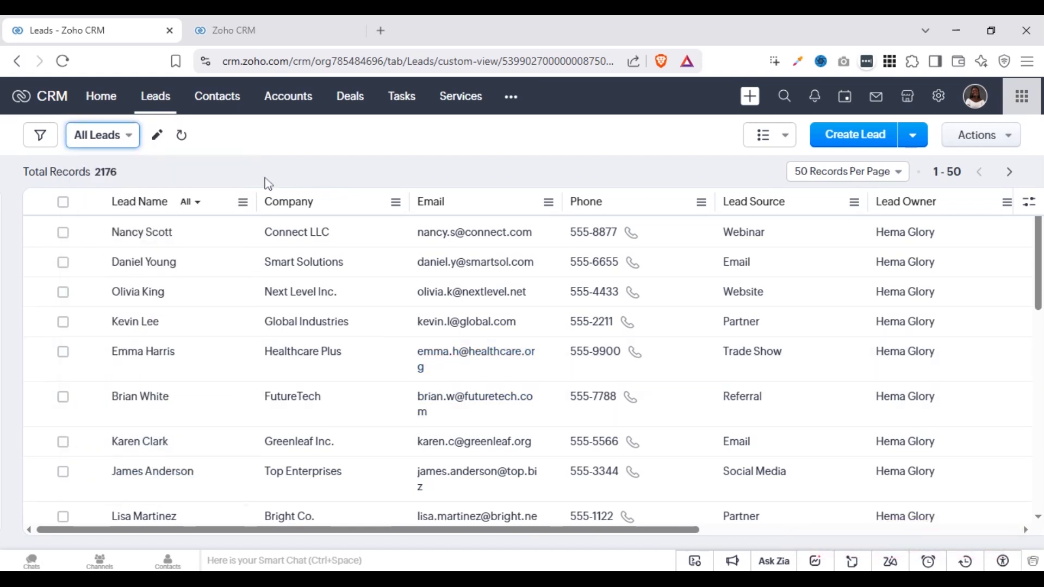
- Select all leads on the current page and open the macro management list
left_click(63, 202)
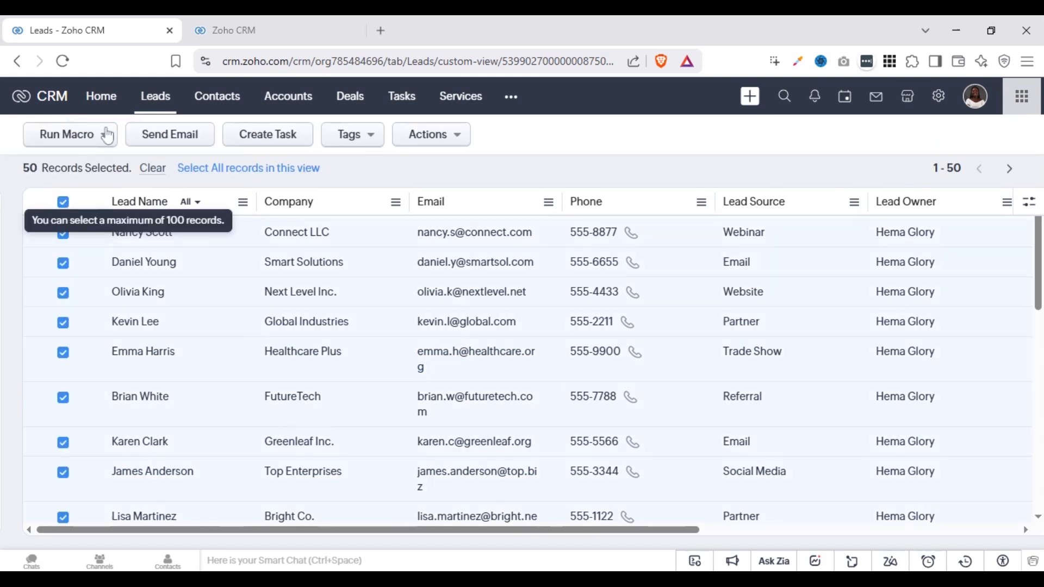
left_click(86, 141)
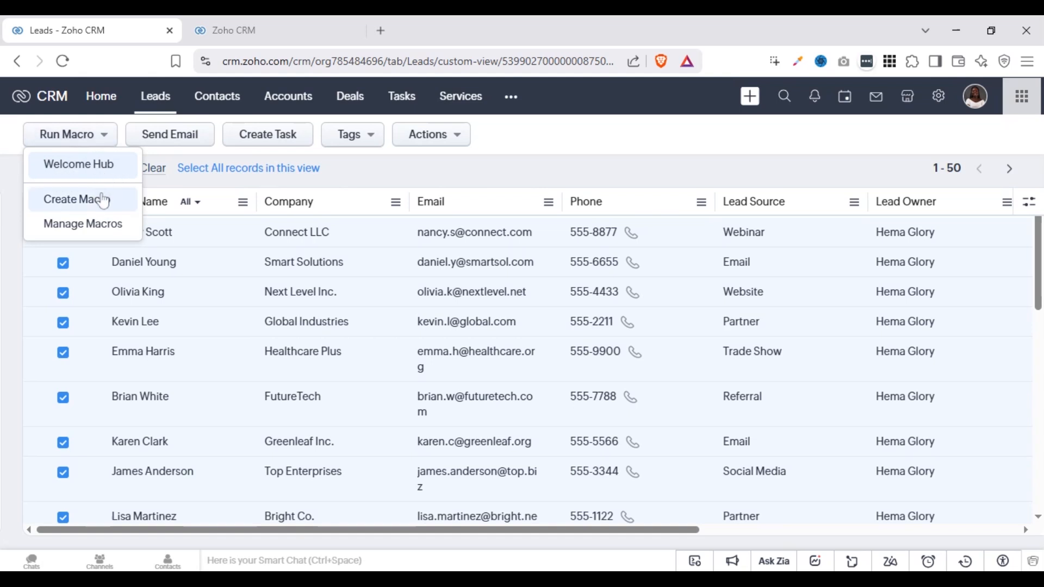
left_click(76, 225)
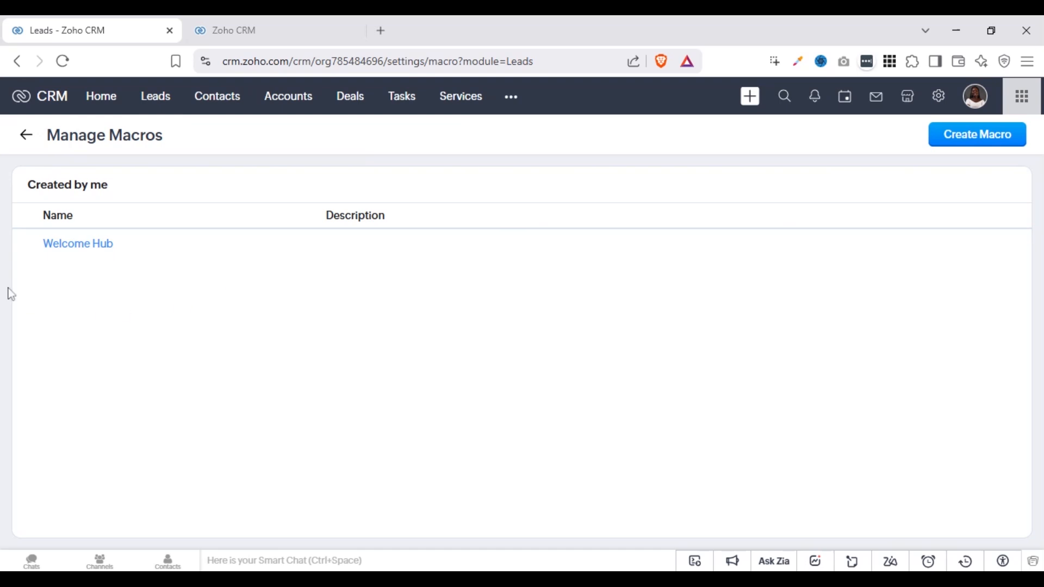
- Examine the email, field update and task actions of the existing Welcome Hub macro, and return to the macro list
left_click(77, 246)
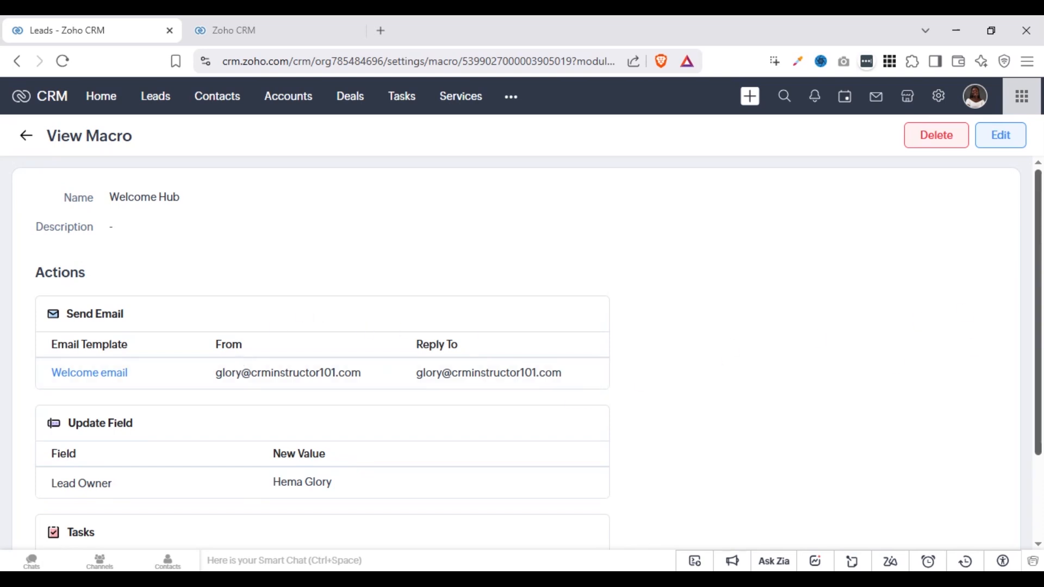
scroll(870, 484, "down", 2)
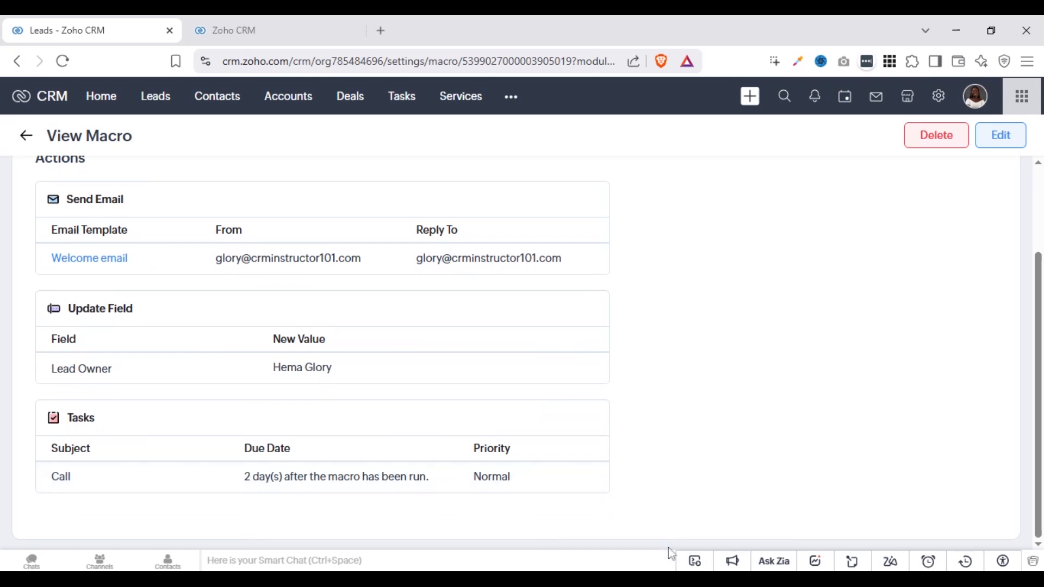
left_click(23, 138)
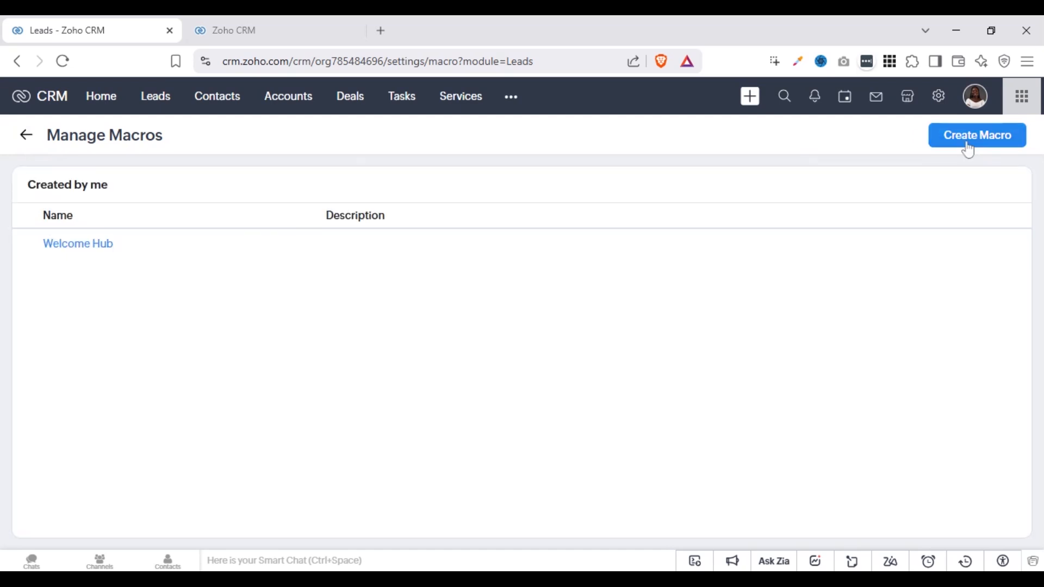
- Start a new leads macro and name it "Follow up Automation"
left_click(968, 143)
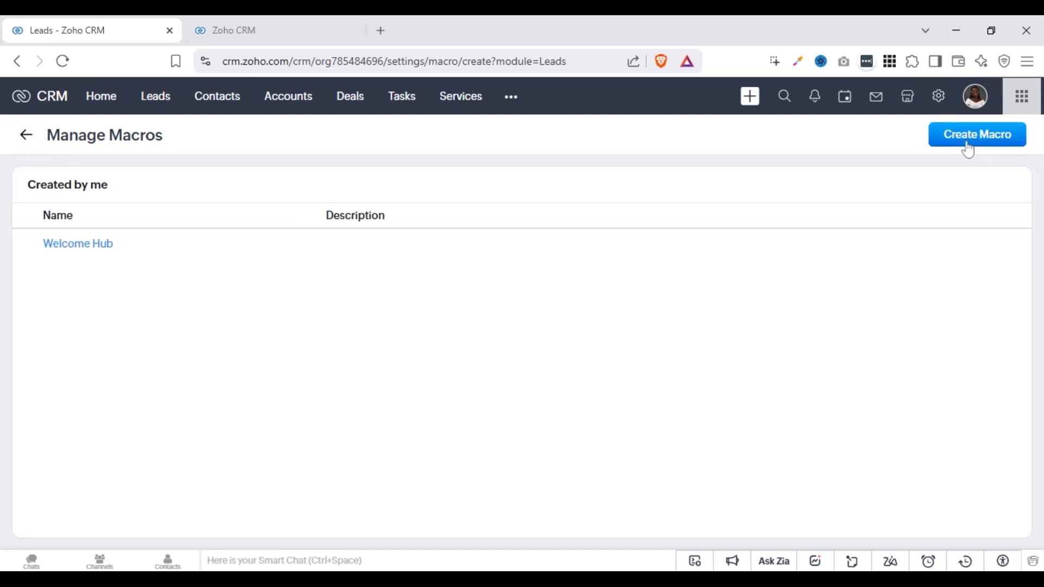
left_click(310, 198)
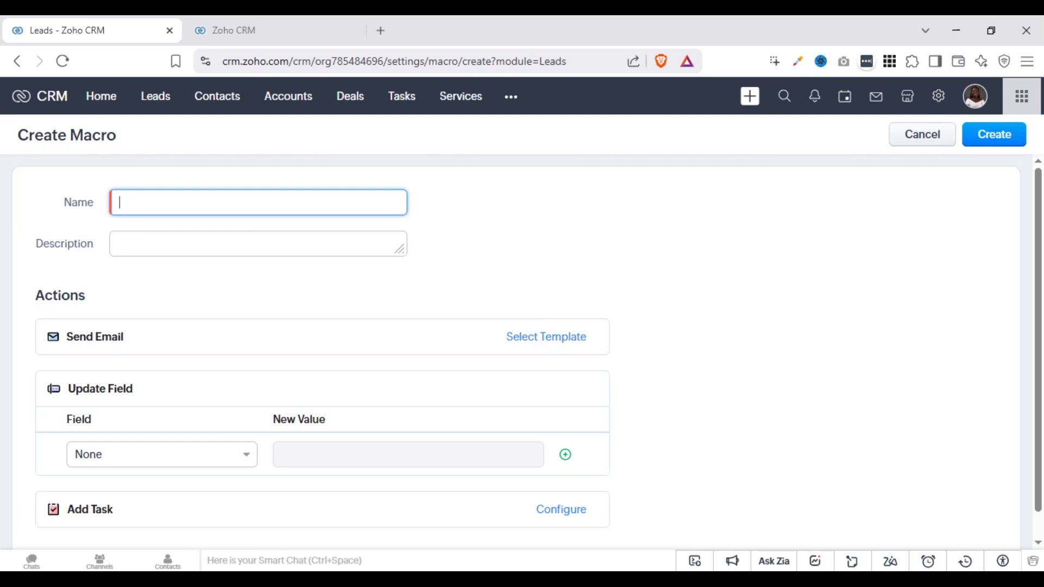
type("Follow")
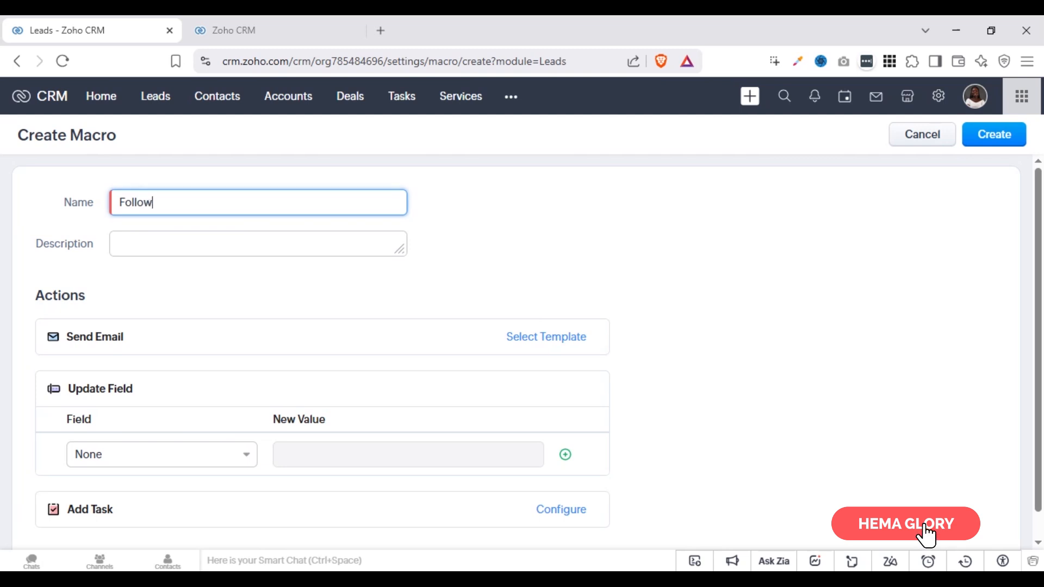
type(" up")
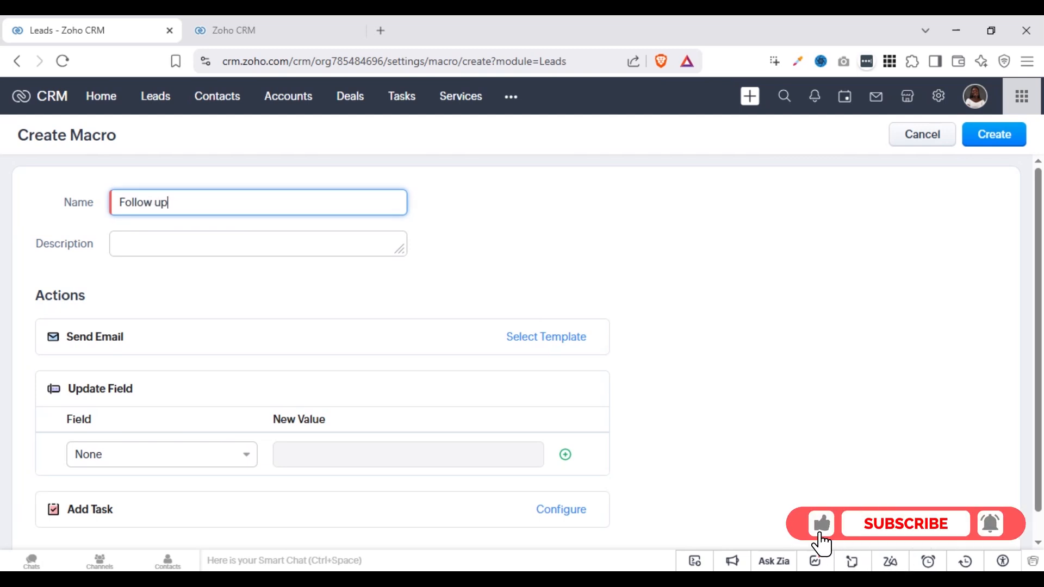
type(" Au")
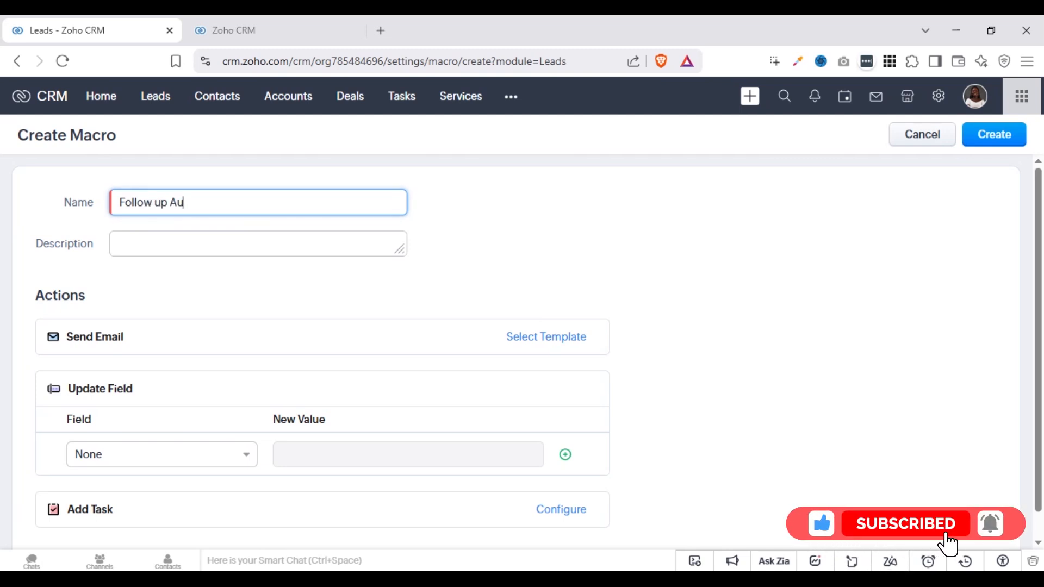
type("to")
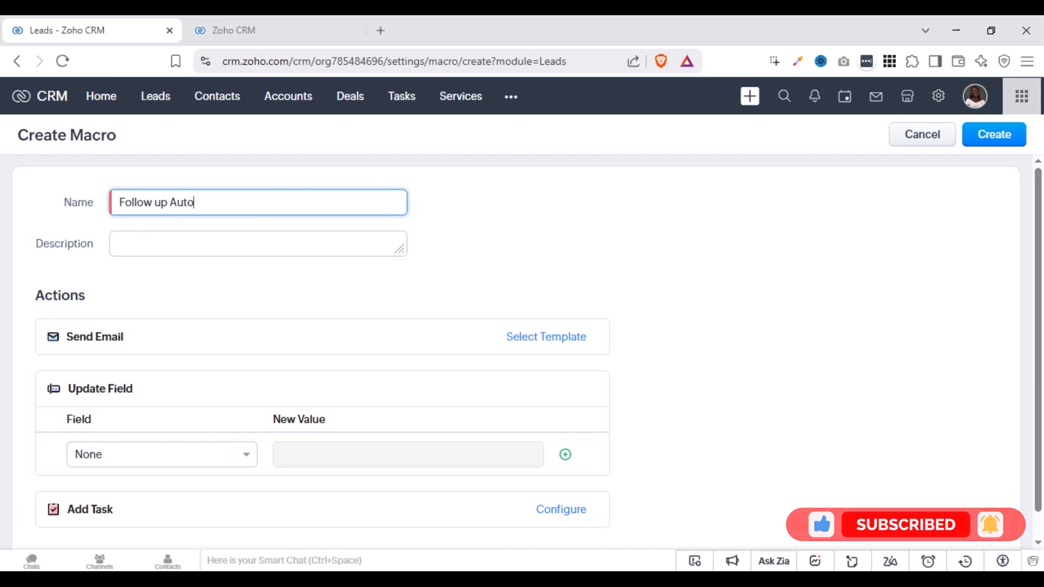
type("mation")
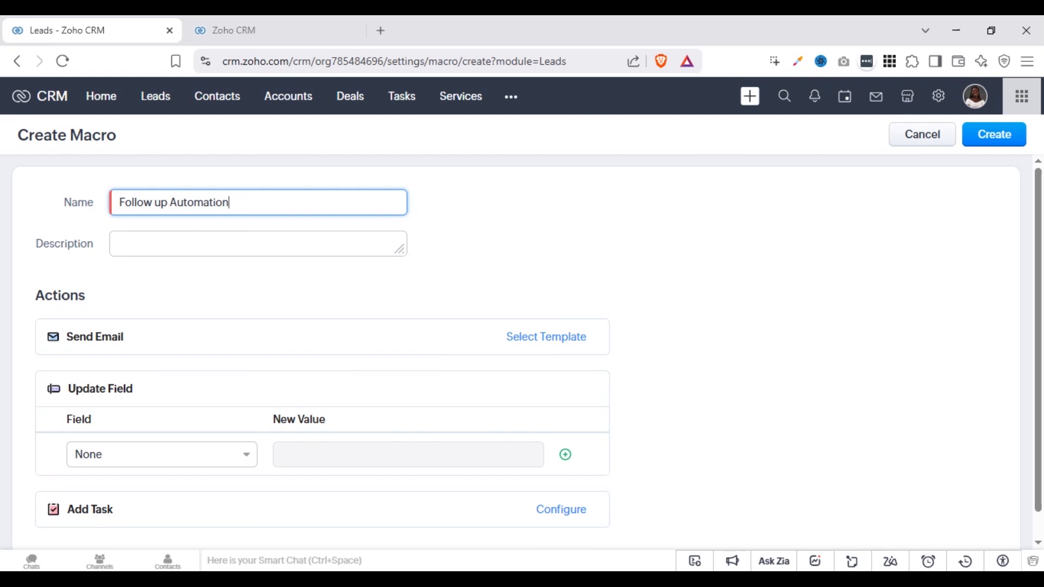
- Add a send-email action to the macro using the "Glory worlds" template with the preset sender and reply-to addresses
left_click(558, 345)
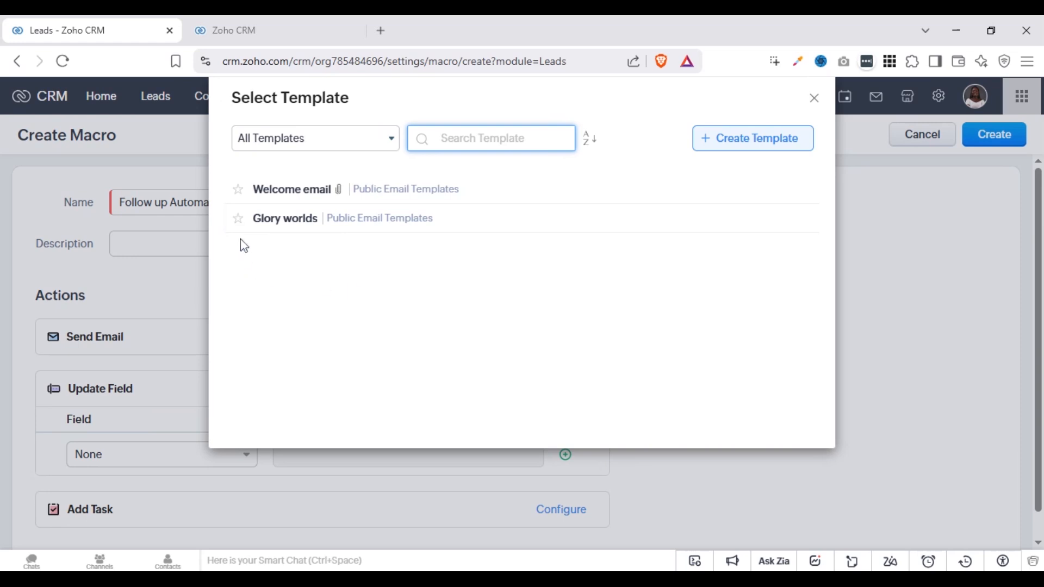
left_click(268, 226)
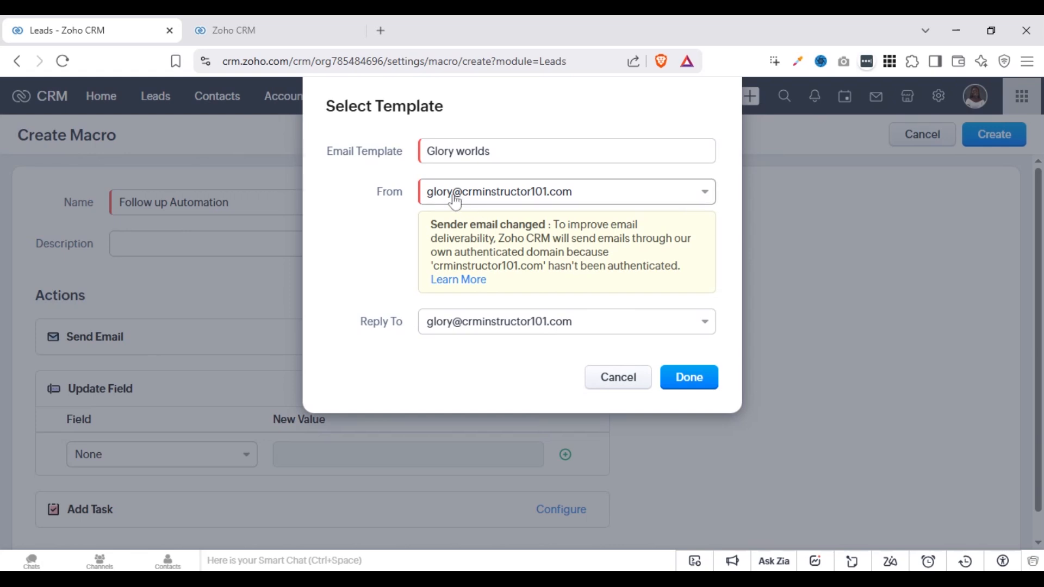
left_click(694, 379)
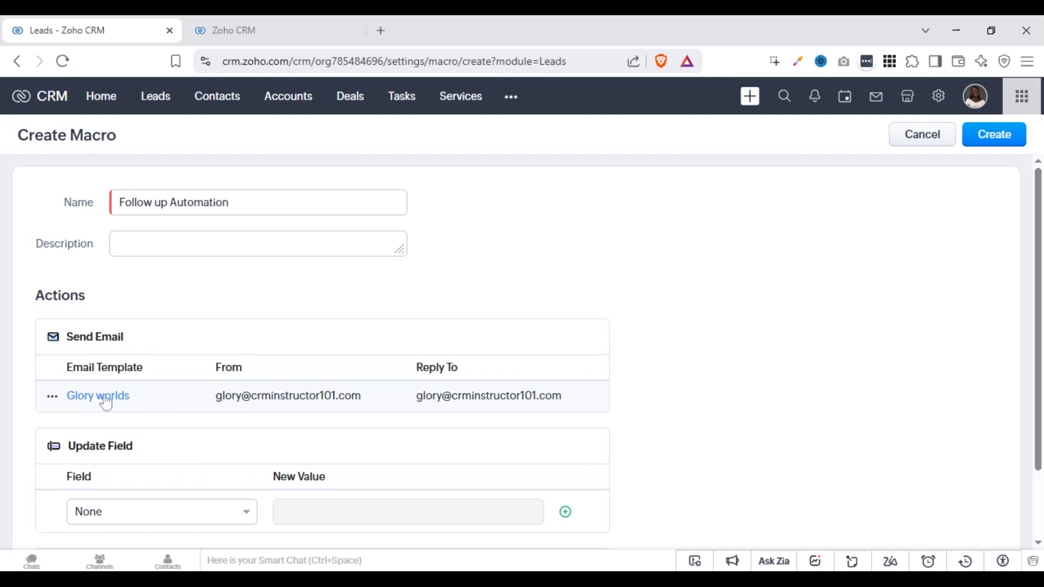
left_click(53, 397)
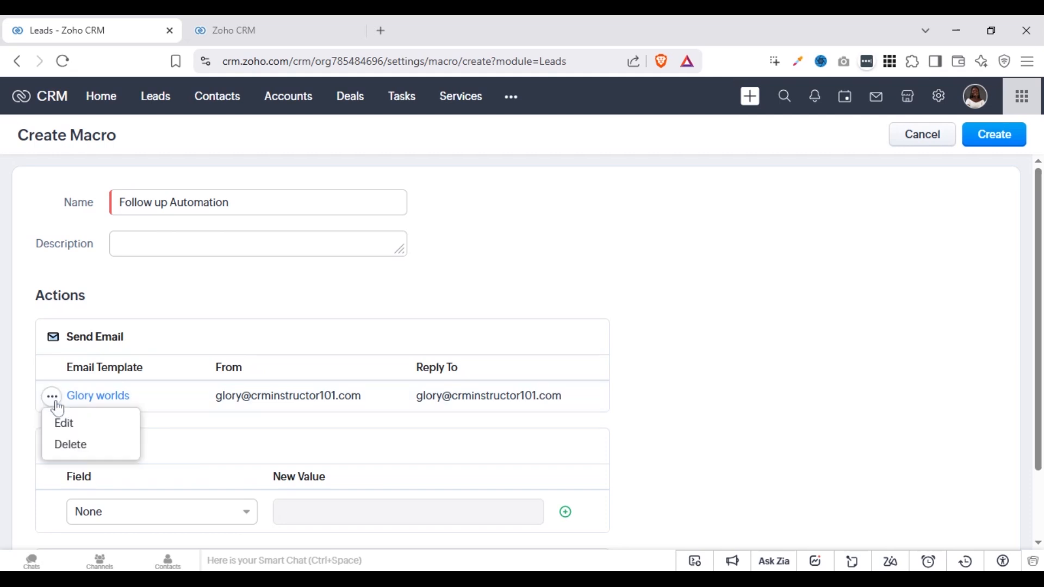
left_click(88, 430)
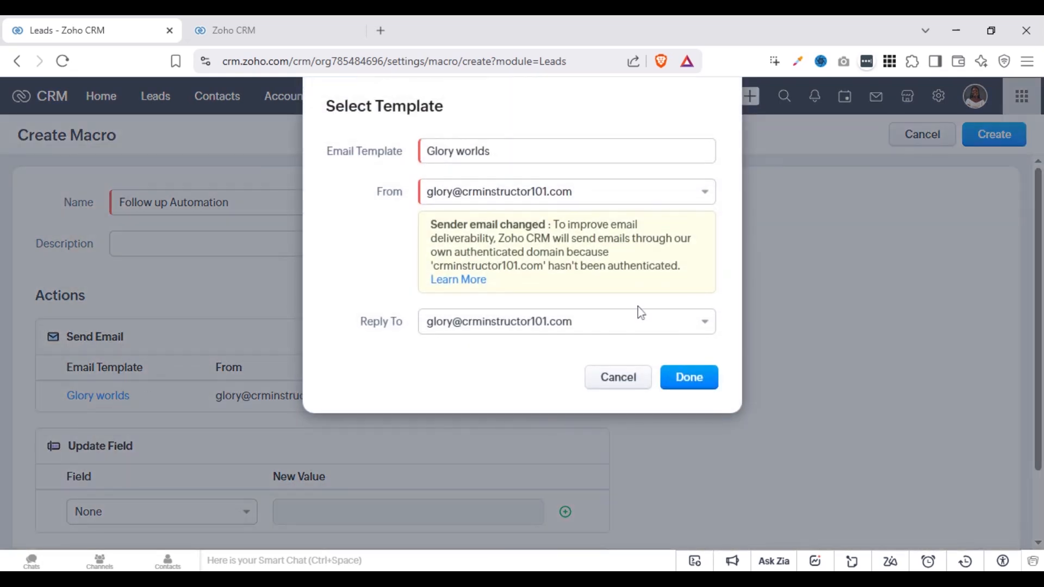
scroll(613, 374, "down", 1)
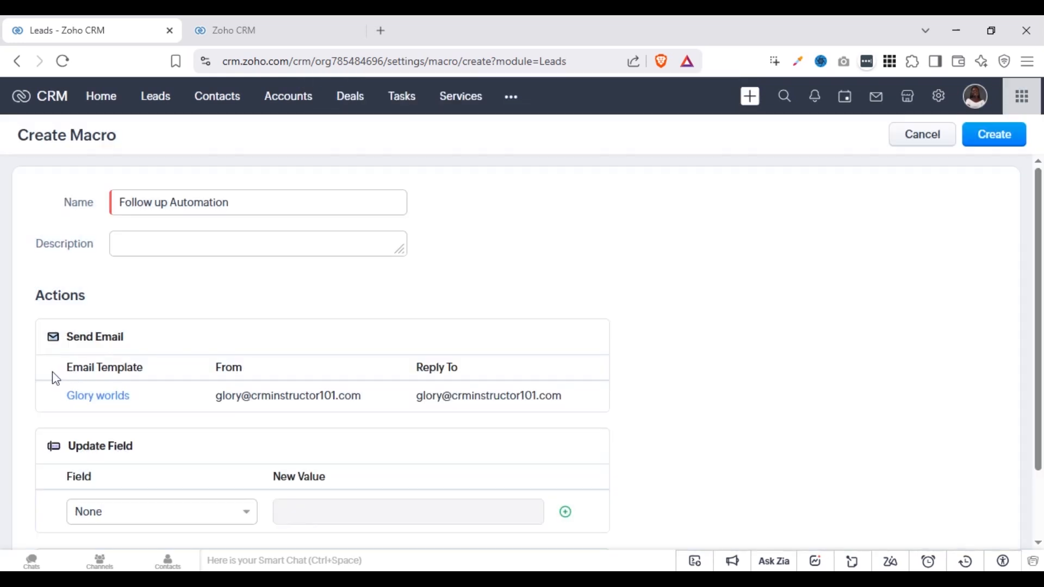
left_click(52, 397)
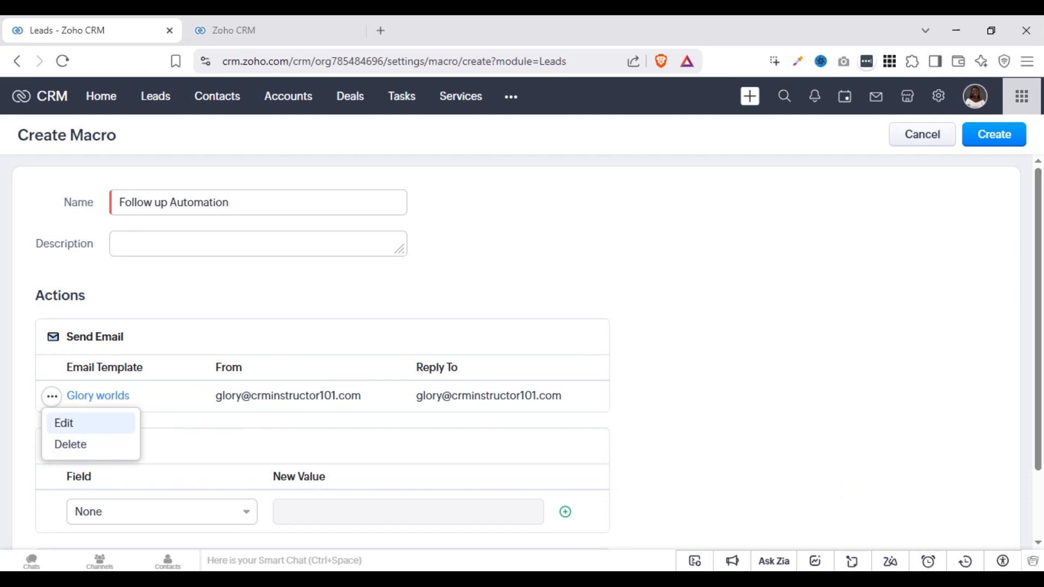
left_click(1042, 494)
- Add a field update to the macro that sets Lead Status to Contacted
scroll(1040, 500, "down", 2)
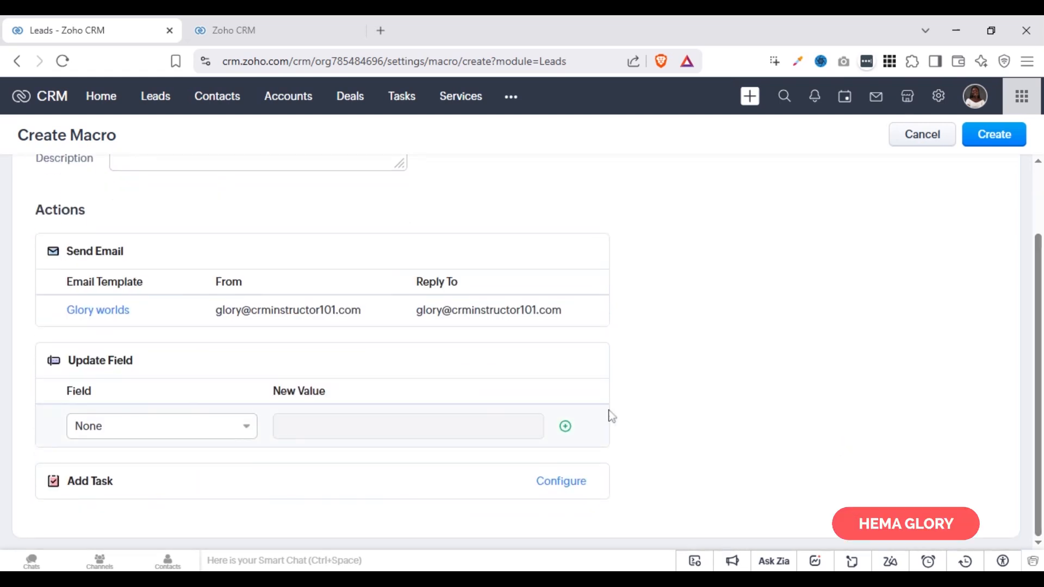
left_click(158, 426)
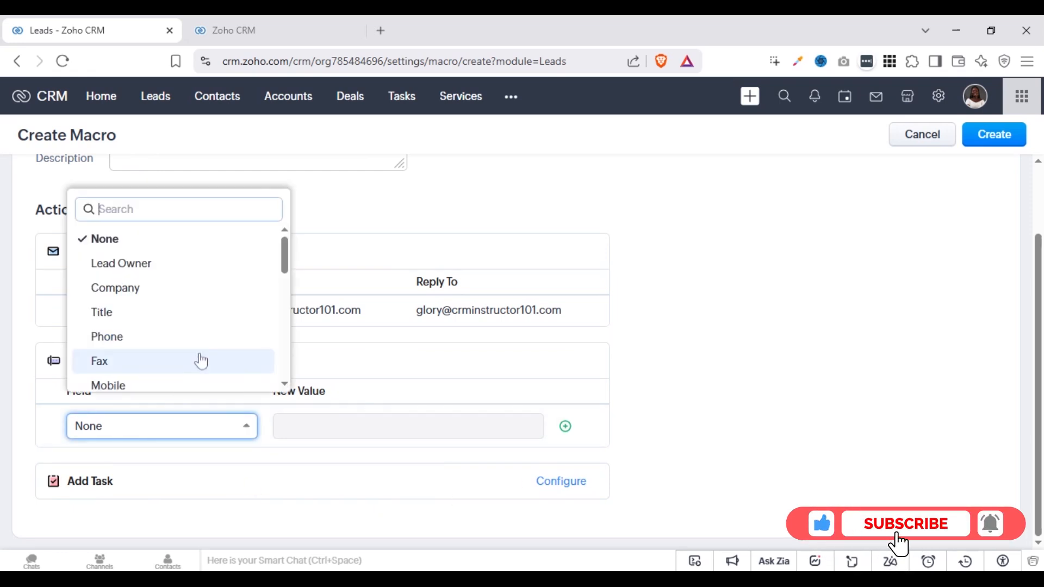
type("lea")
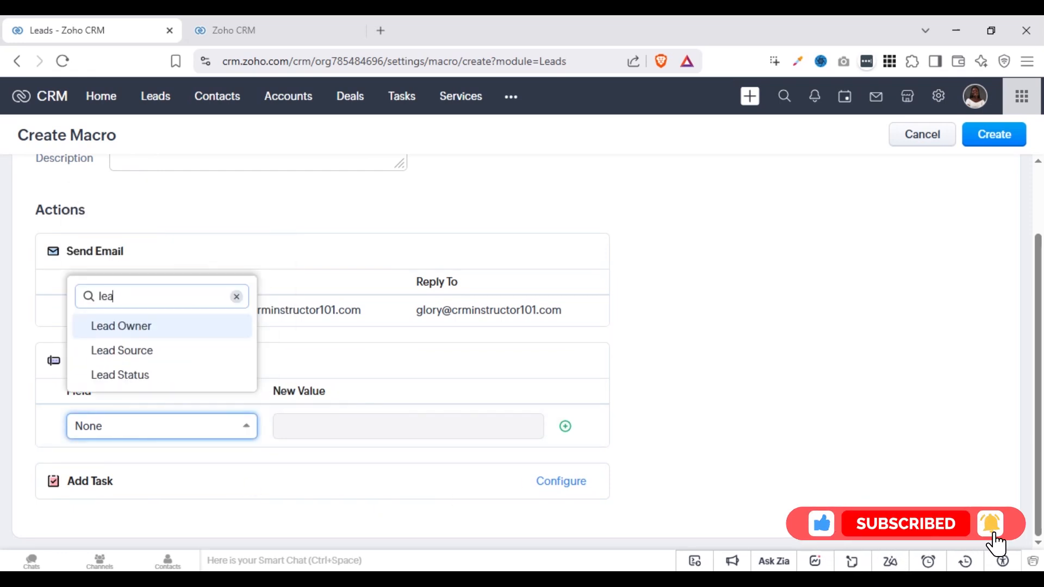
type("d")
left_click(175, 375)
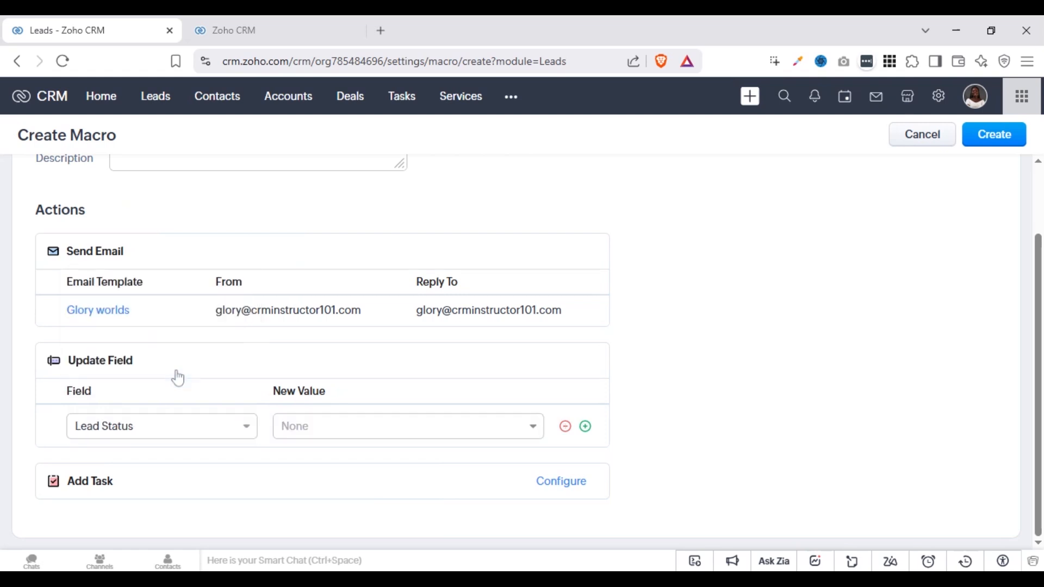
left_click(462, 432)
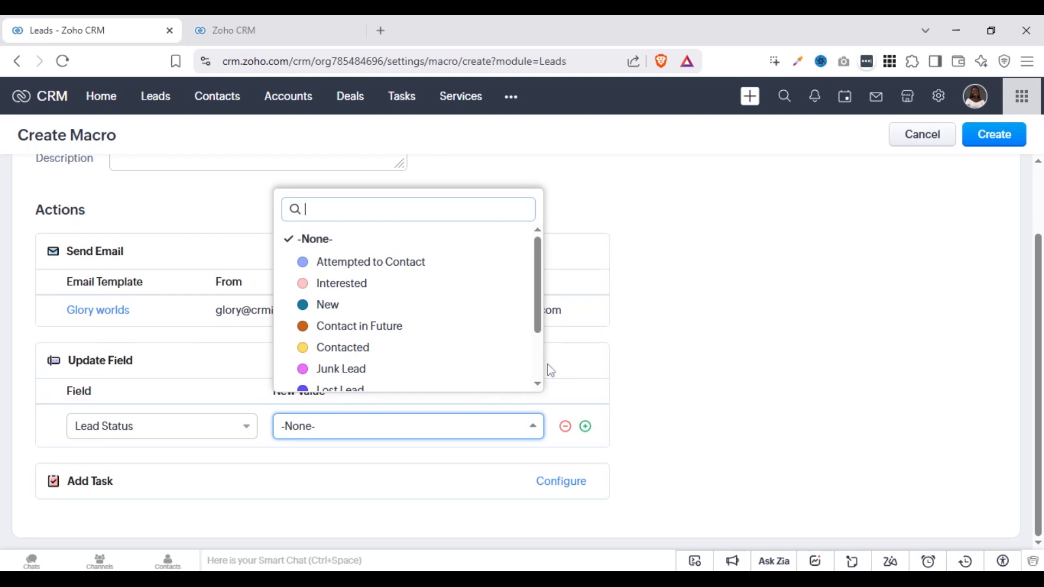
scroll(541, 367, "down", 3)
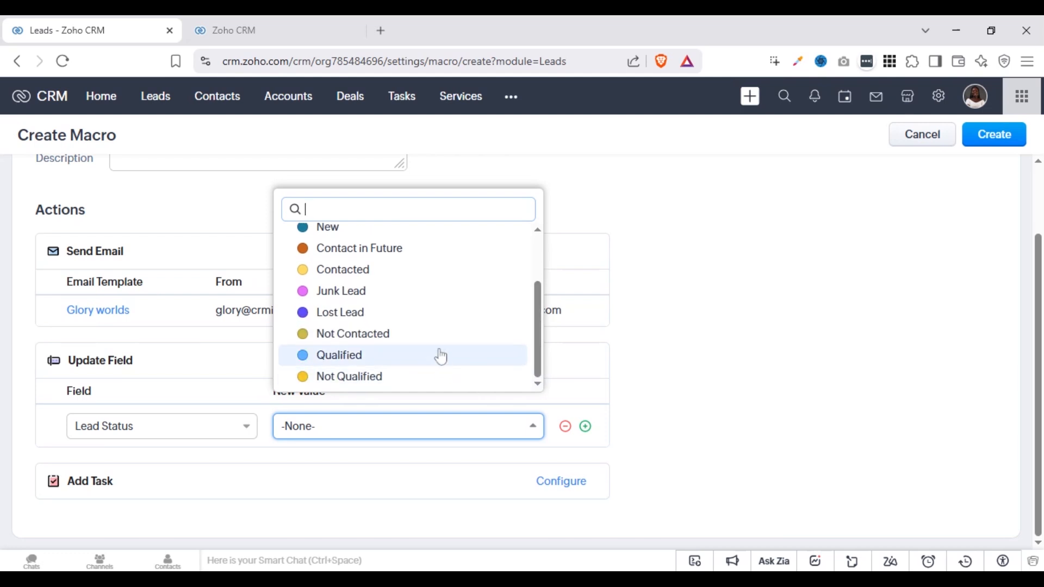
left_click(407, 275)
- Add a second field update row for the Title field and look through the other available lead fields
left_click(585, 426)
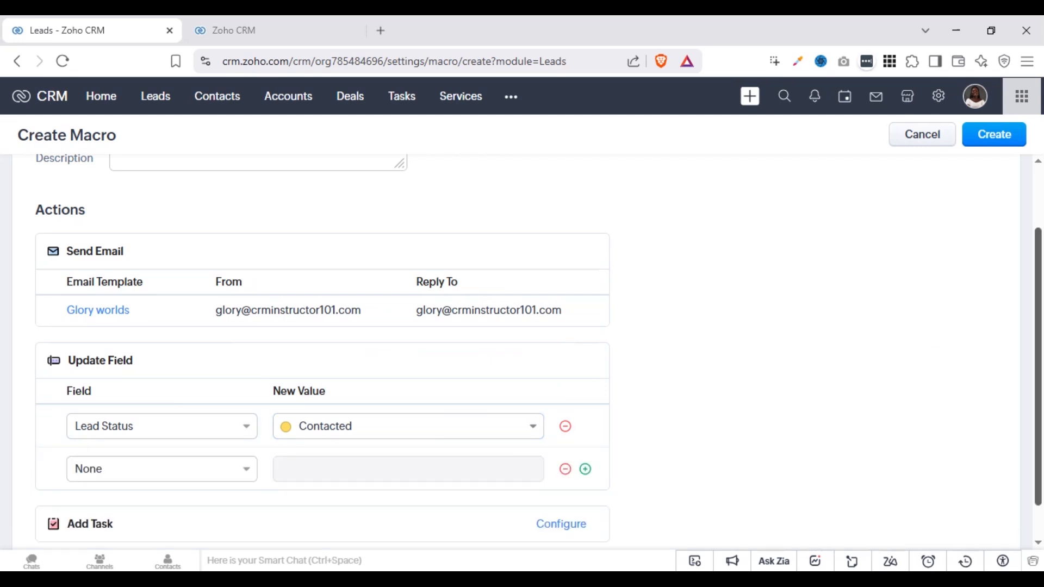
scroll(1038, 512, "down", 1)
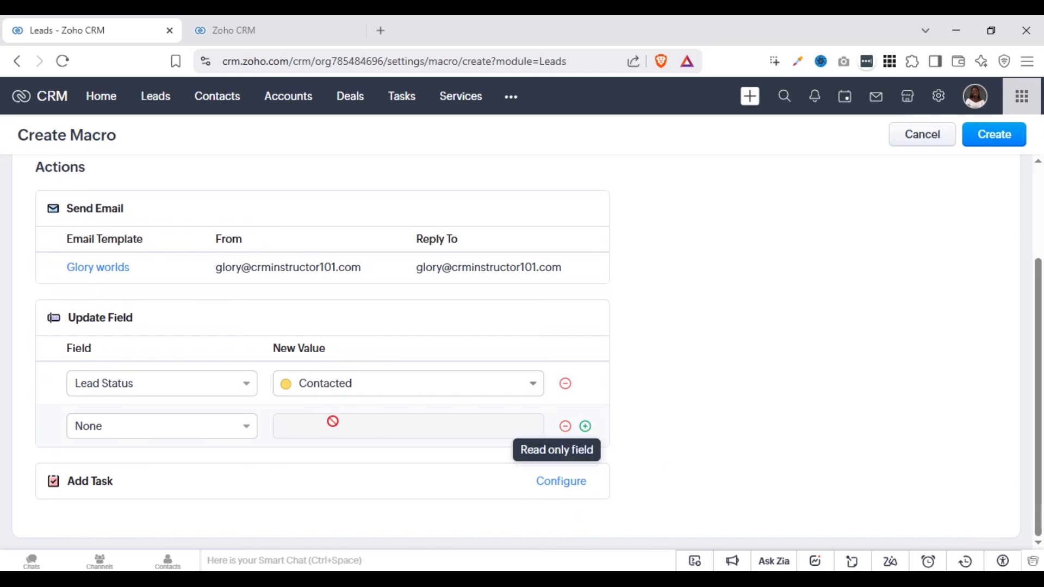
left_click(133, 431)
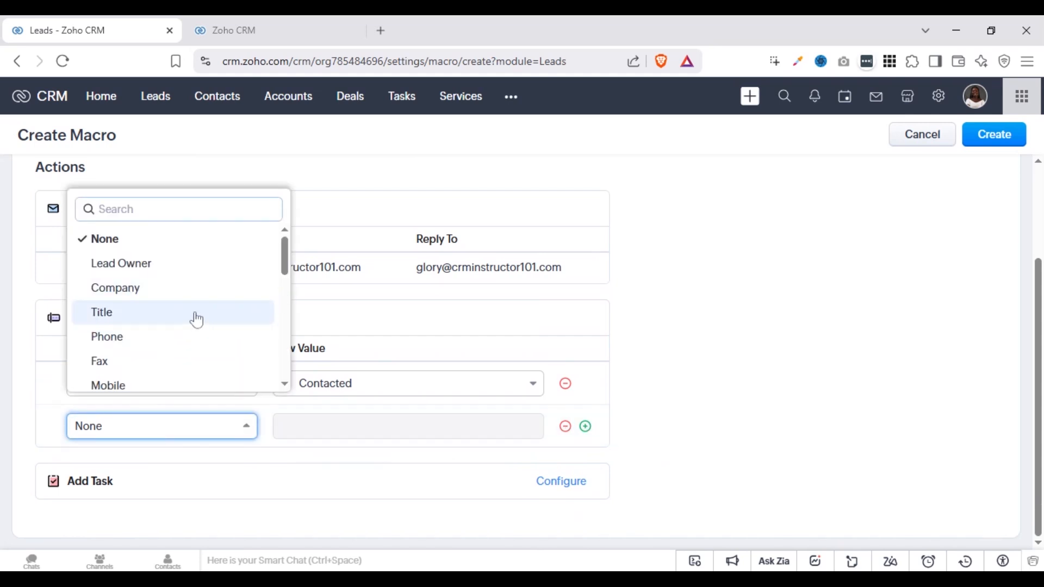
left_click(196, 320)
left_click(208, 428)
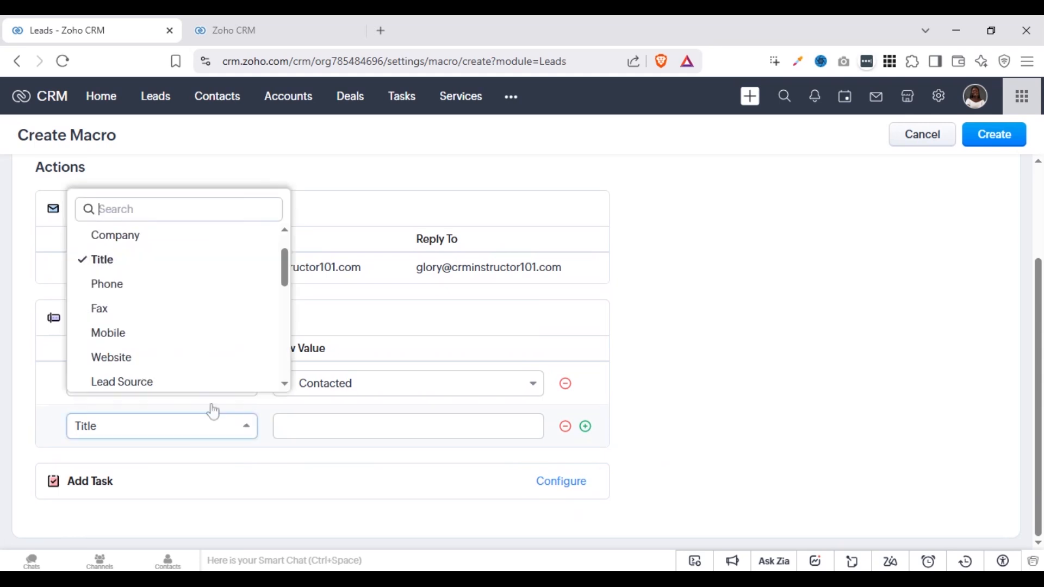
scroll(287, 347, "down", 5)
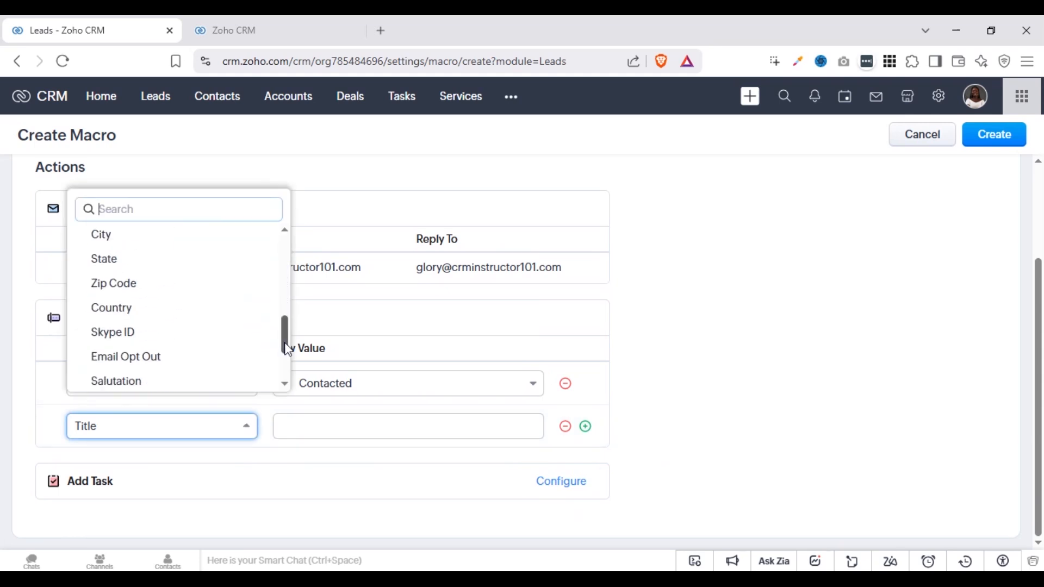
scroll(287, 363, "down", 2)
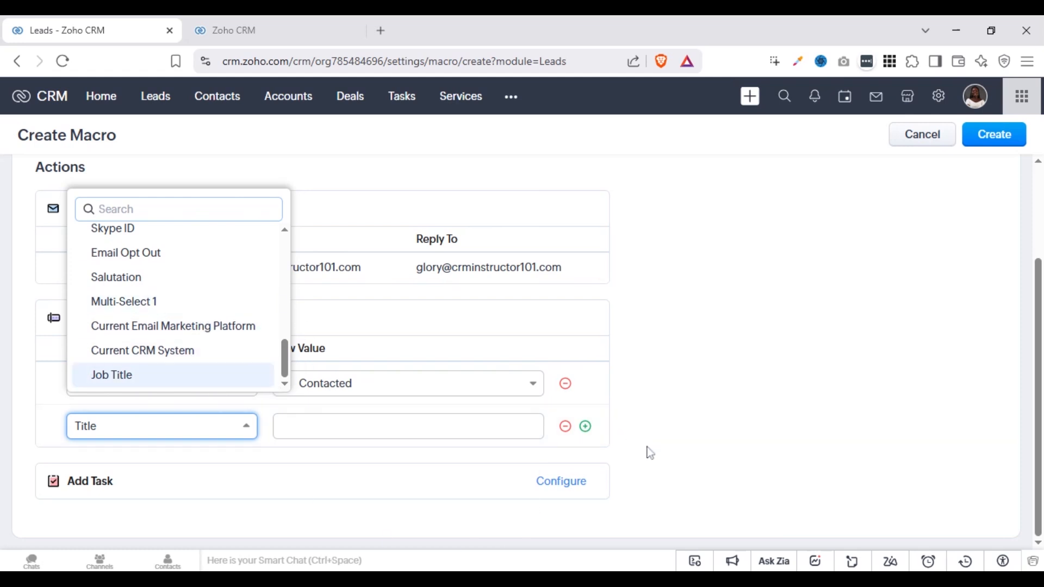
left_click(629, 458)
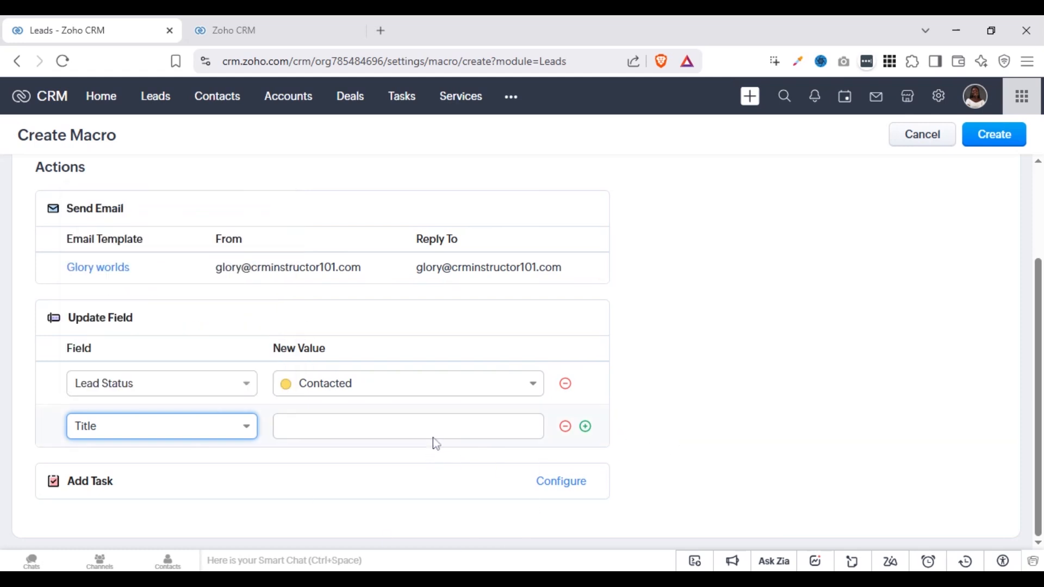
- Remove the Title field update row and start a macro task with subject "Follow up call" due 3 days after the macro runs
left_click(565, 428)
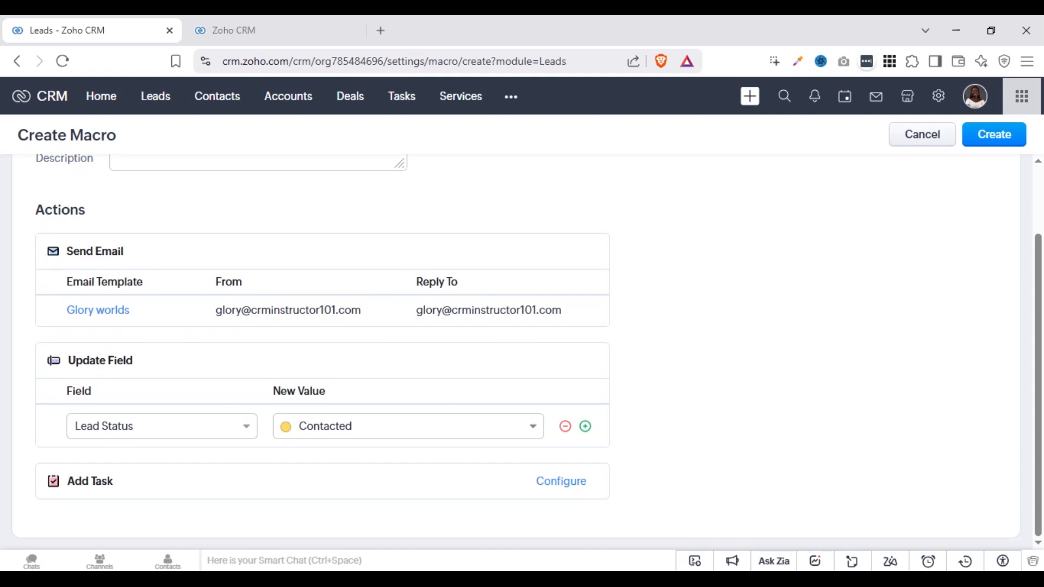
left_click(560, 483)
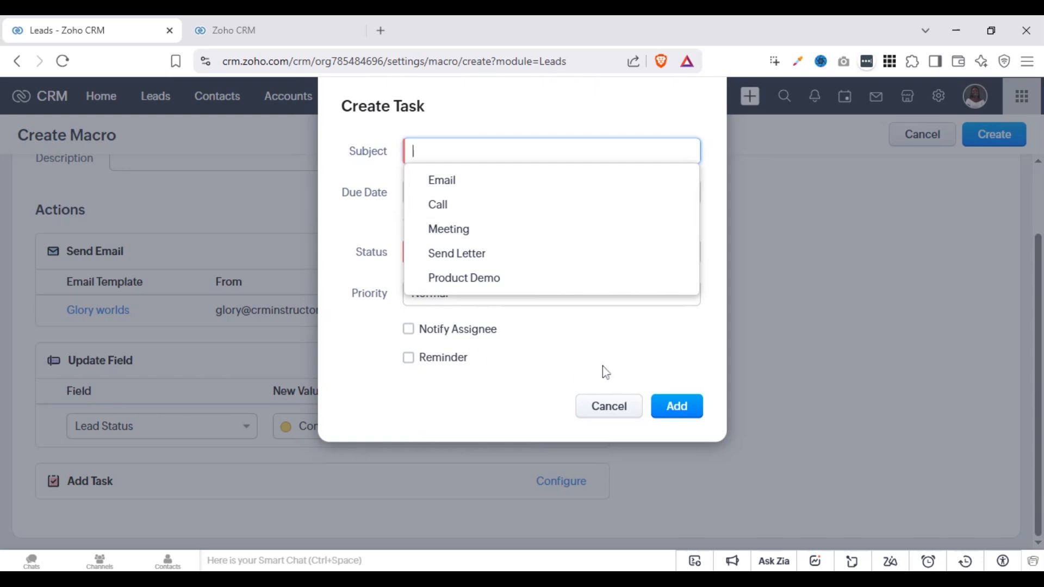
left_click(610, 346)
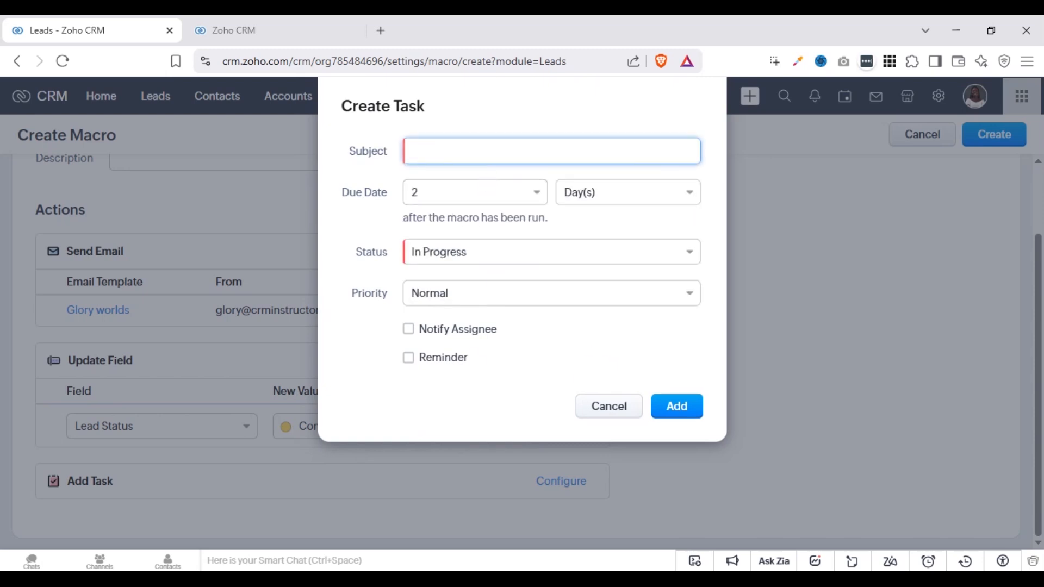
left_click(474, 153)
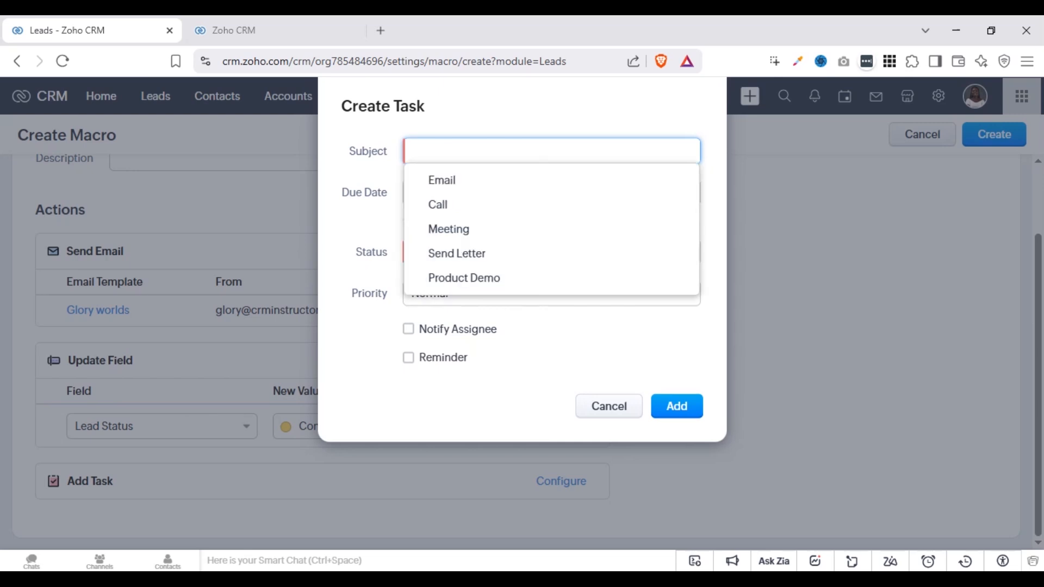
type("F")
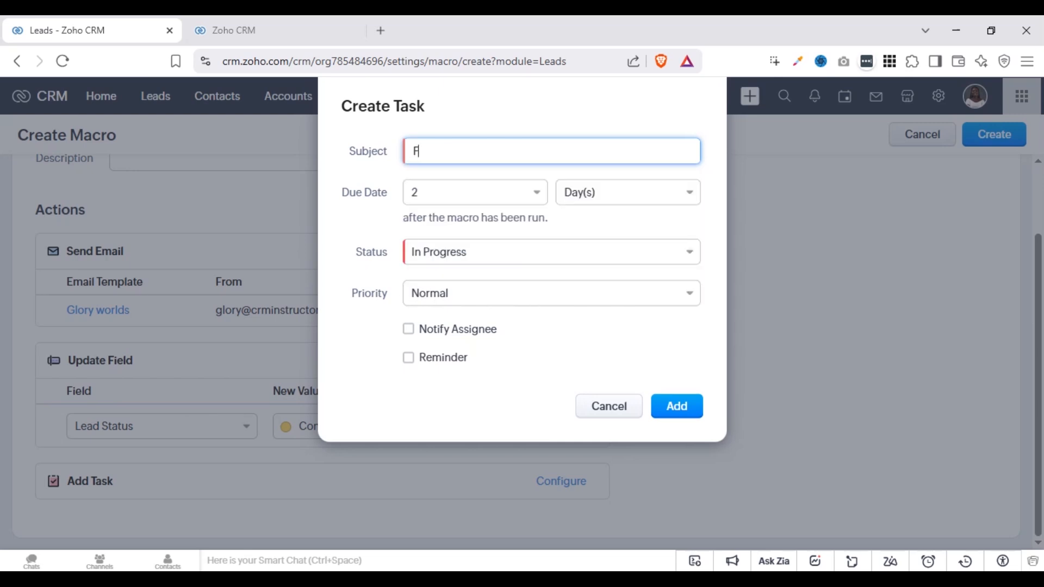
type("ollow up call")
left_click(508, 204)
left_click(508, 204)
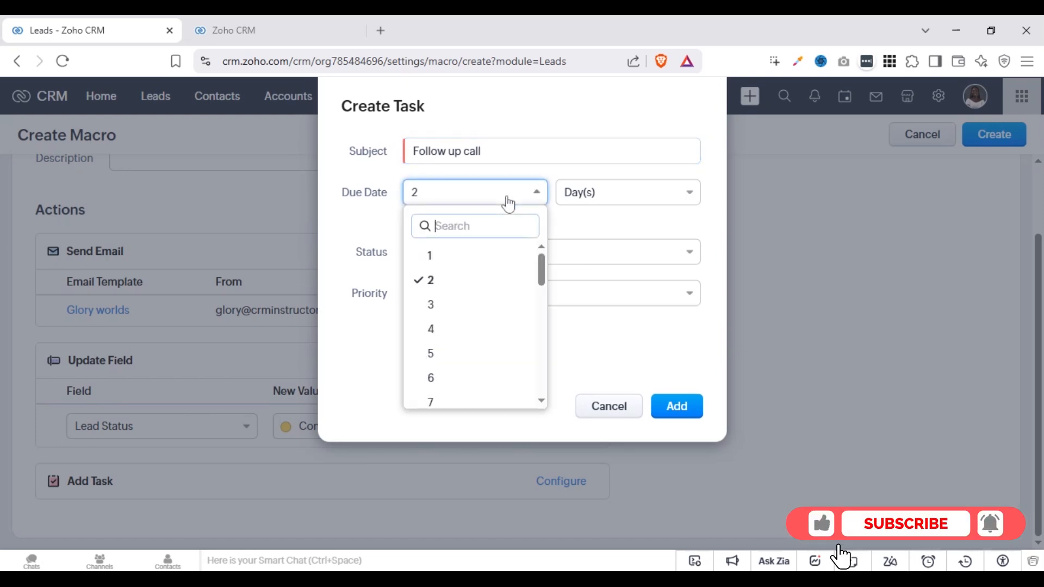
left_click(461, 306)
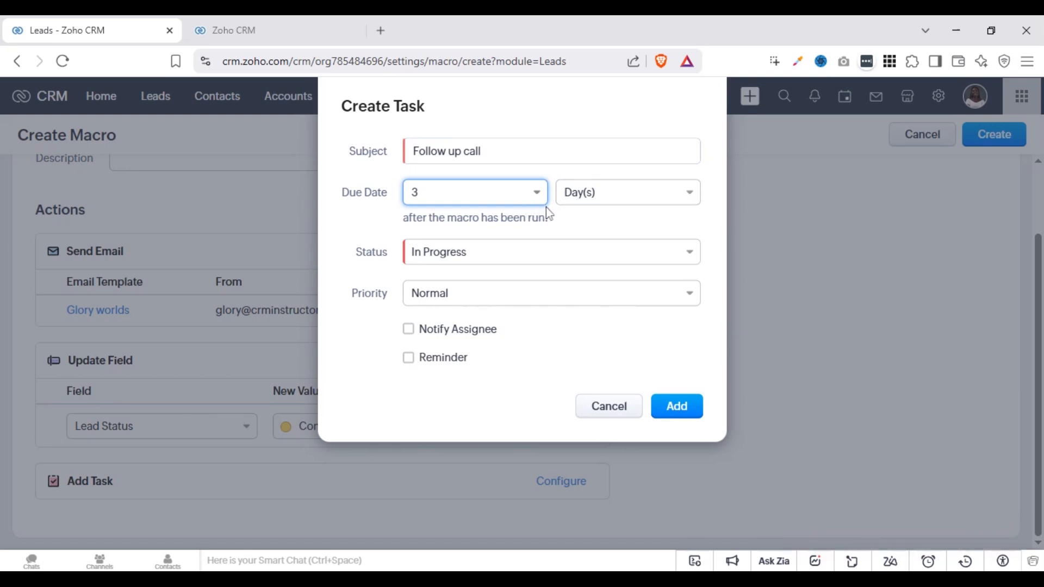
- Set the task's status to In Progress with Normal priority, and turn on Notify Assignee
left_click(474, 268)
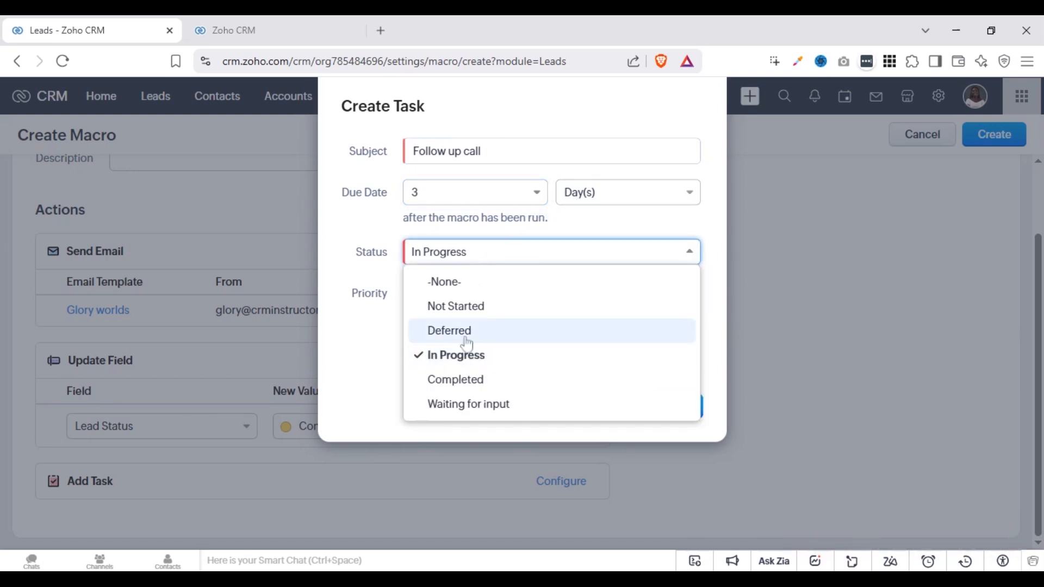
left_click(465, 358)
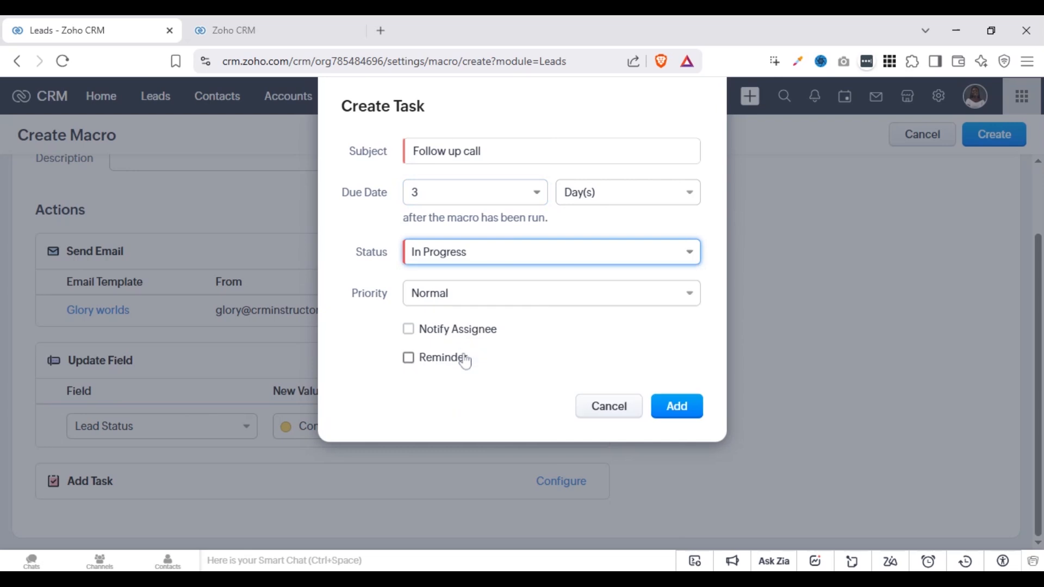
left_click(426, 293)
left_click(381, 354)
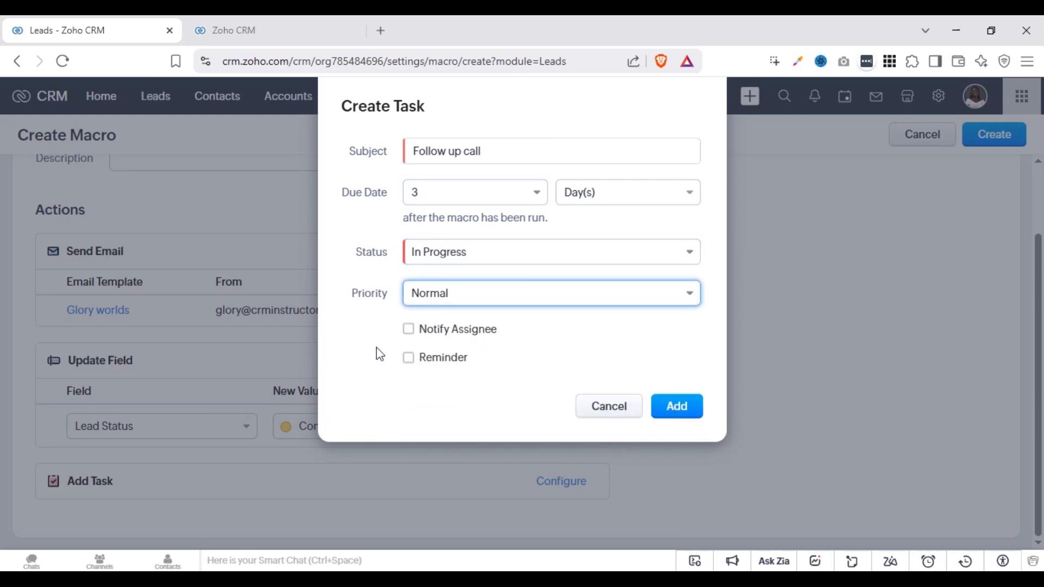
left_click(409, 330)
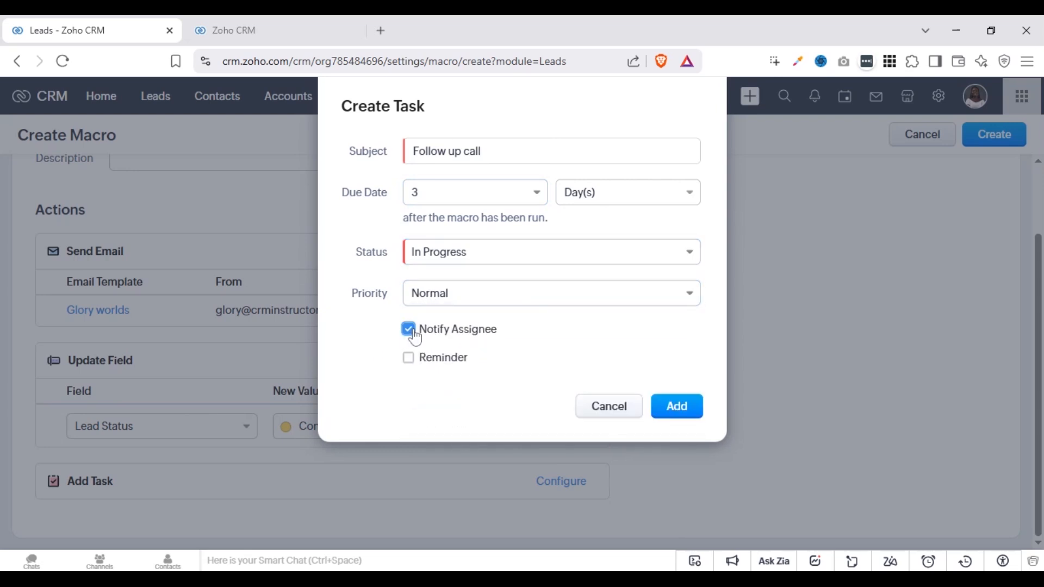
- Enable a task reminder 1 day before the due date at 12:00 AM with alert mode Both, and add the task
left_click(409, 359)
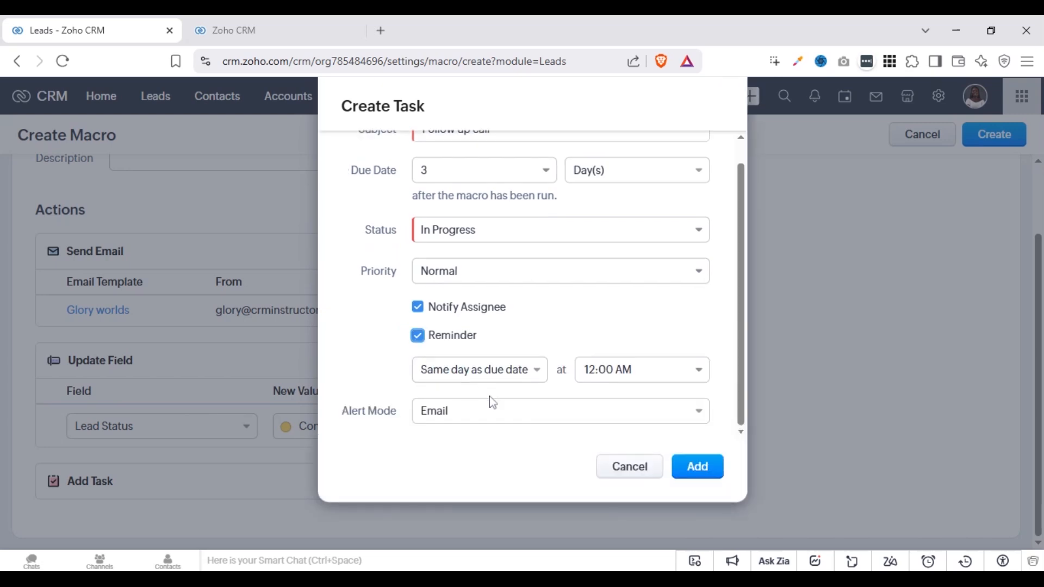
left_click(495, 373)
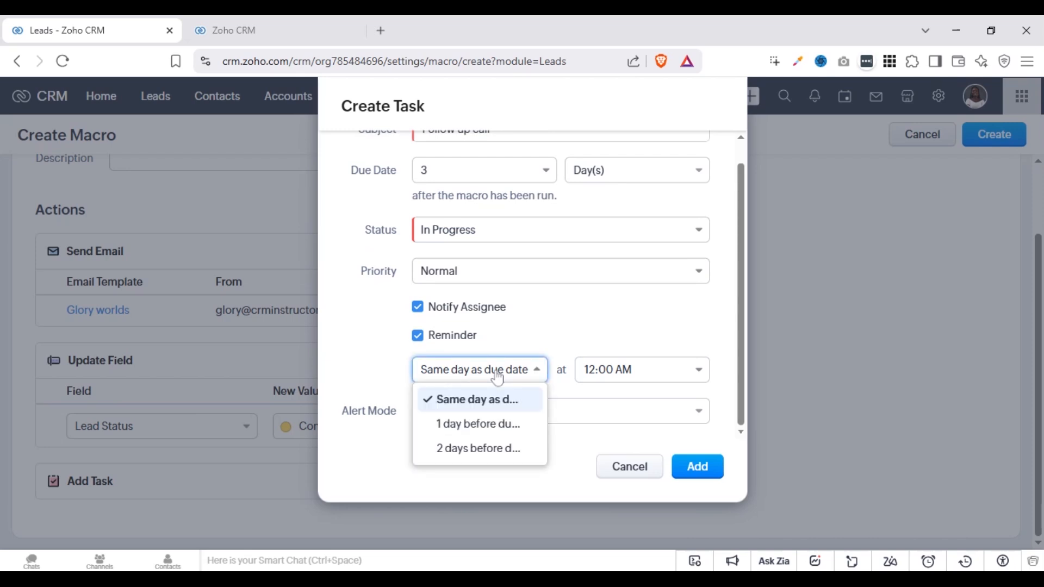
left_click(477, 429)
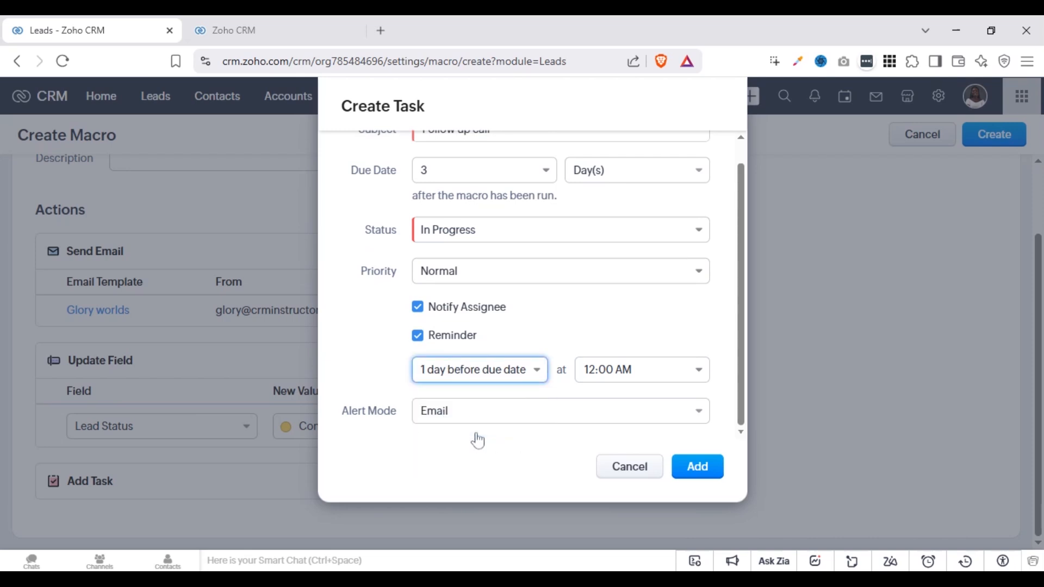
left_click(479, 423)
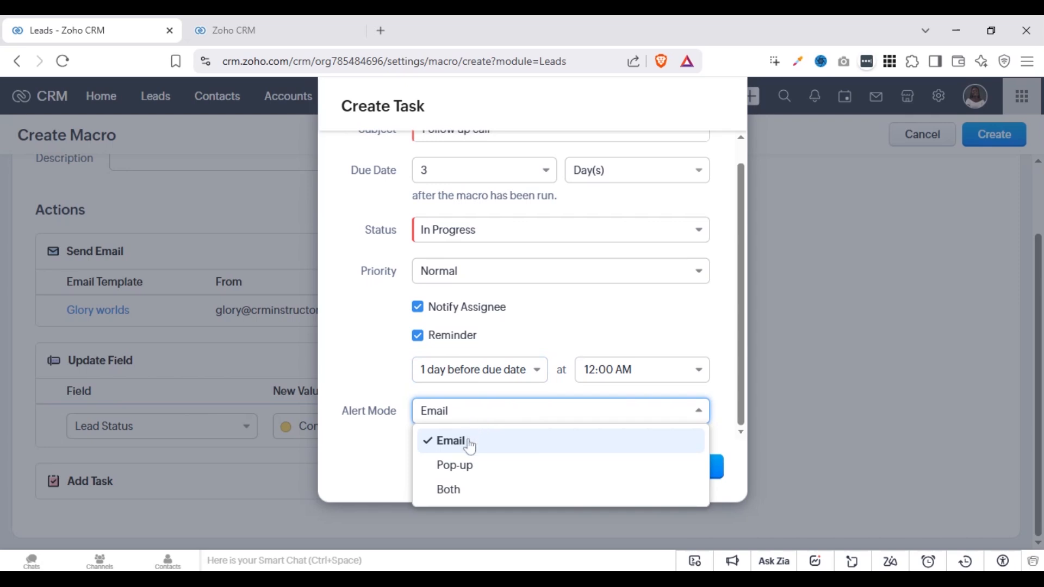
left_click(441, 491)
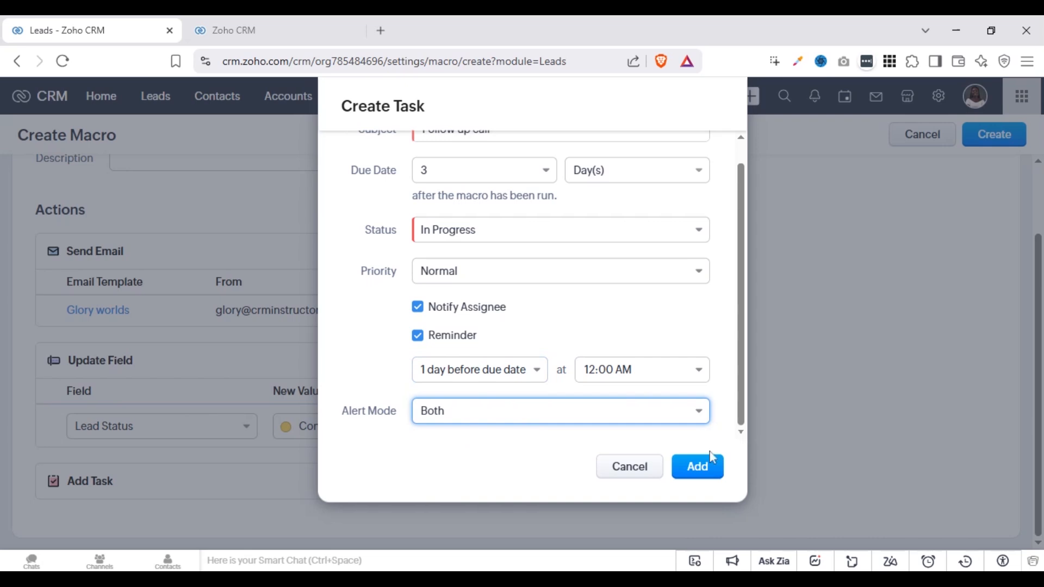
left_click(690, 474)
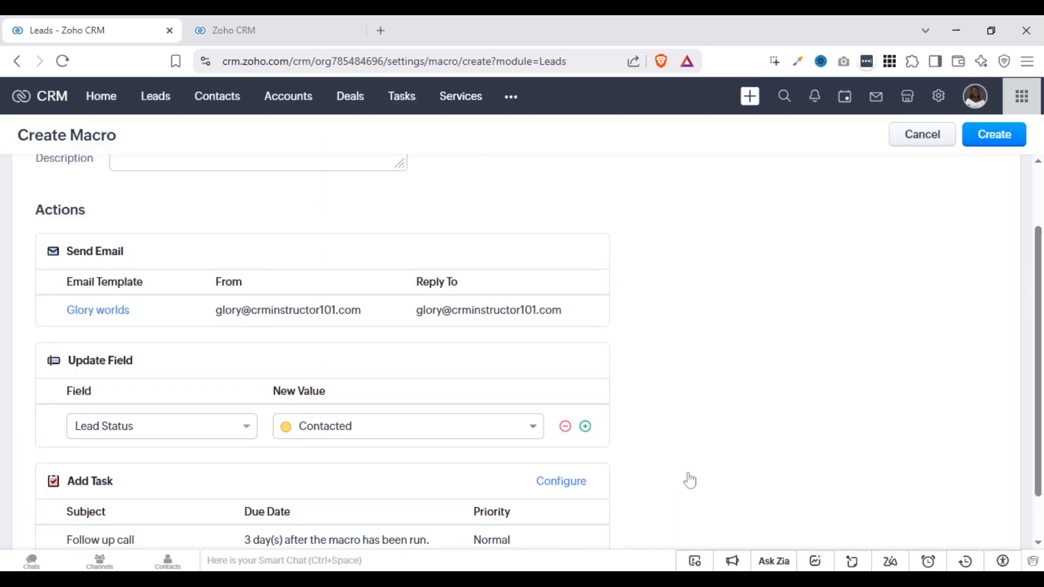
- Review the macro's email, field update and task actions, and create the macro
scroll(1040, 511, "down", 2)
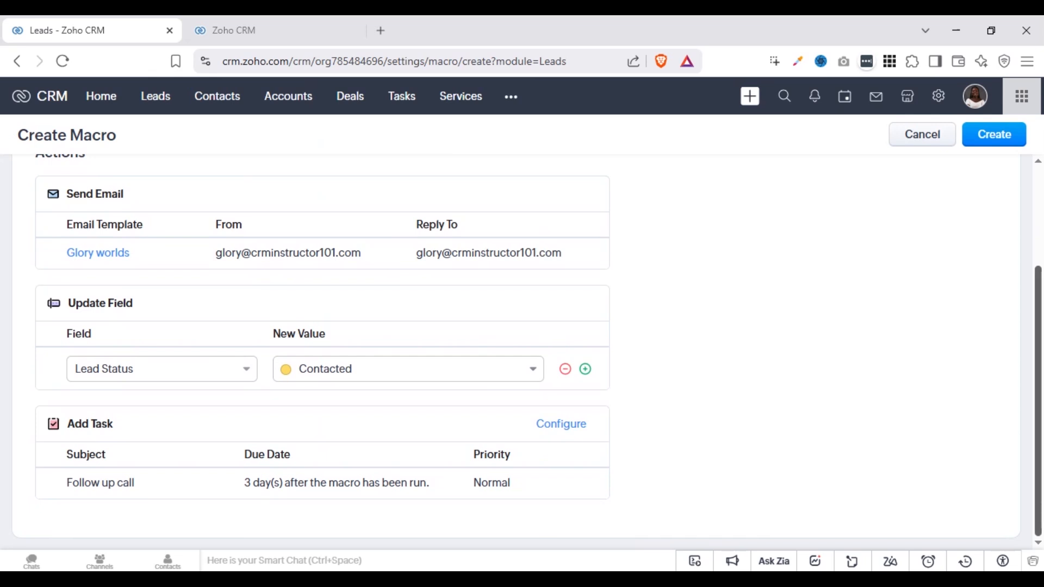
scroll(1036, 233, "up", 5)
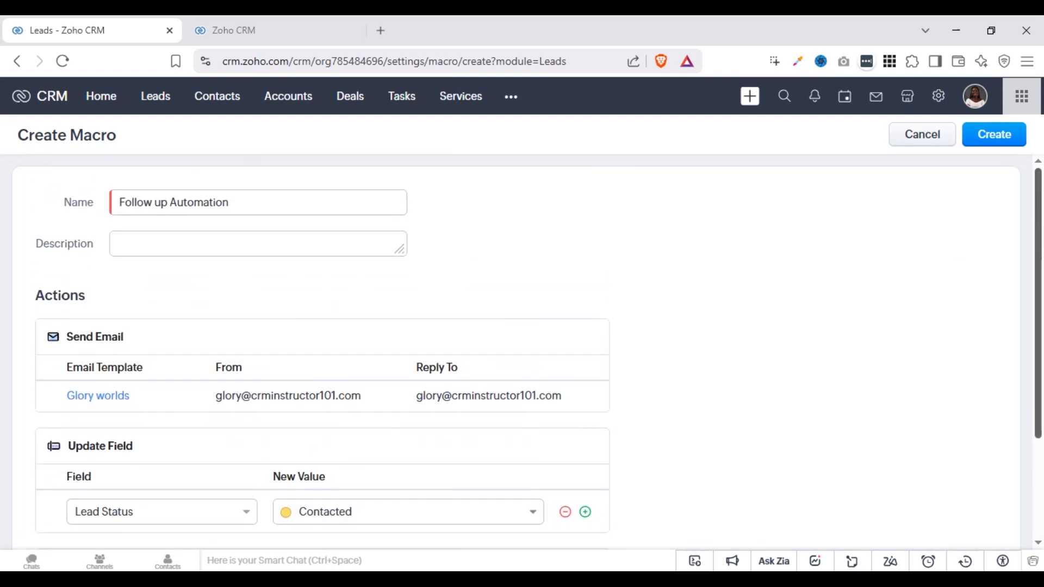
scroll(360, 310, "down", 3)
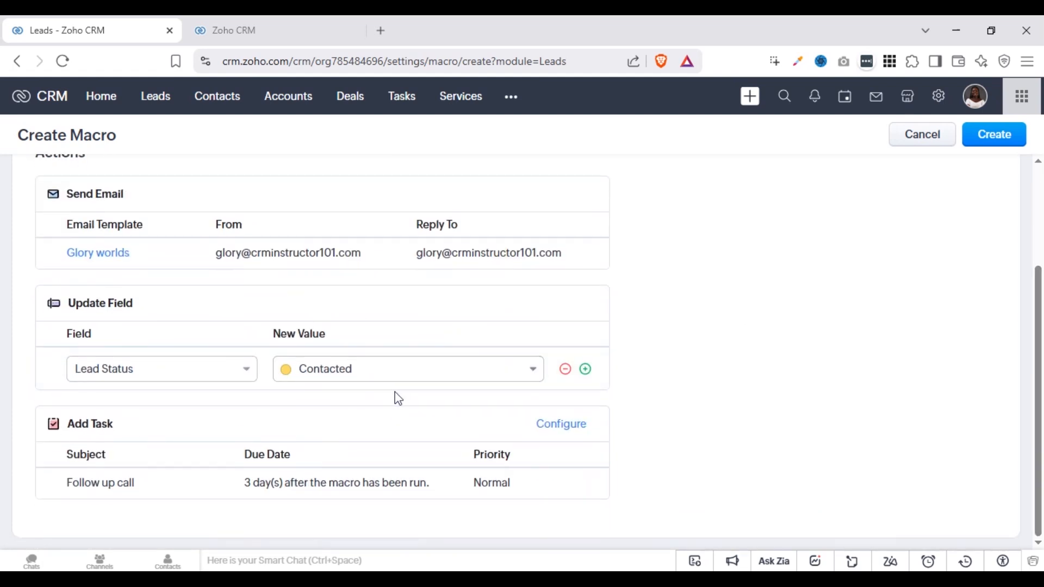
scroll(1038, 239, "up", 3)
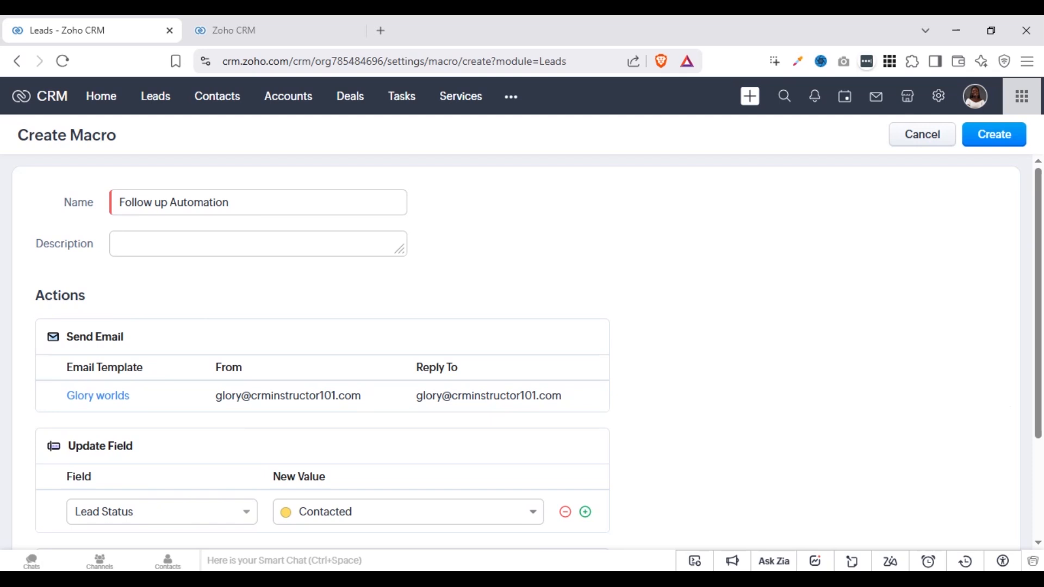
left_click(1007, 143)
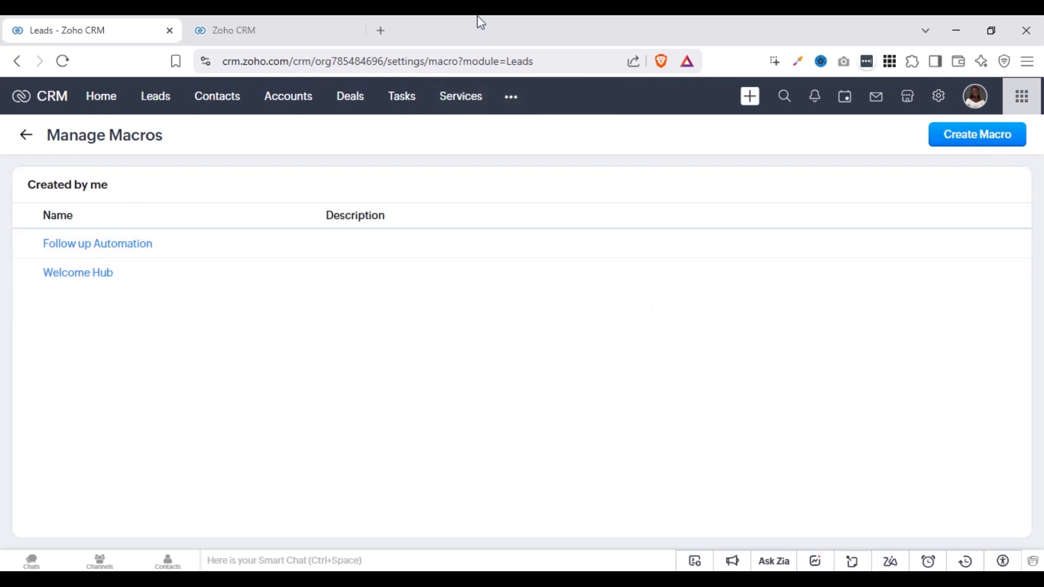
- Go to the Leads module and select the first two leads in the All Leads list
left_click(172, 112)
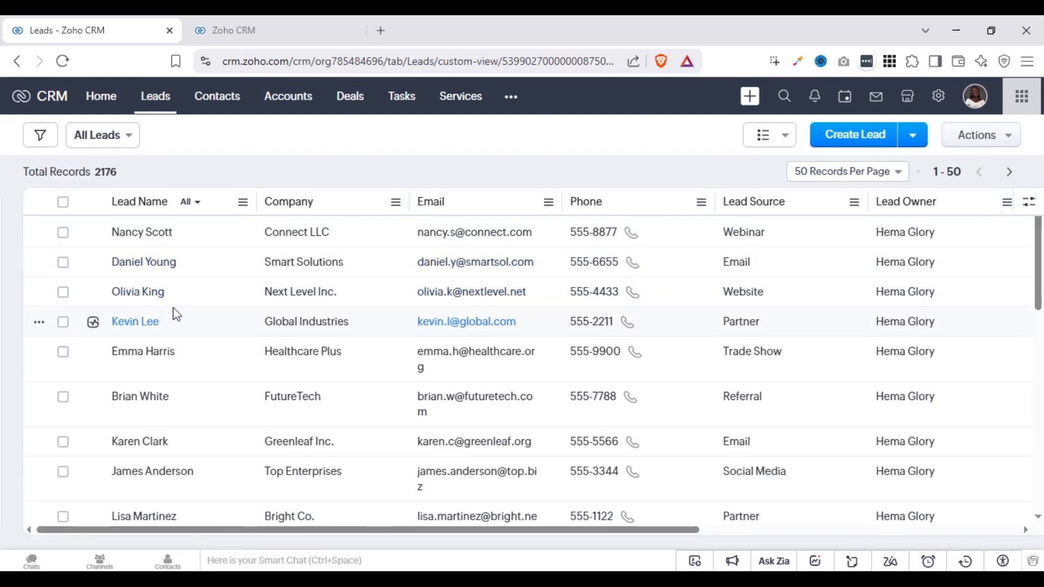
left_click(63, 232)
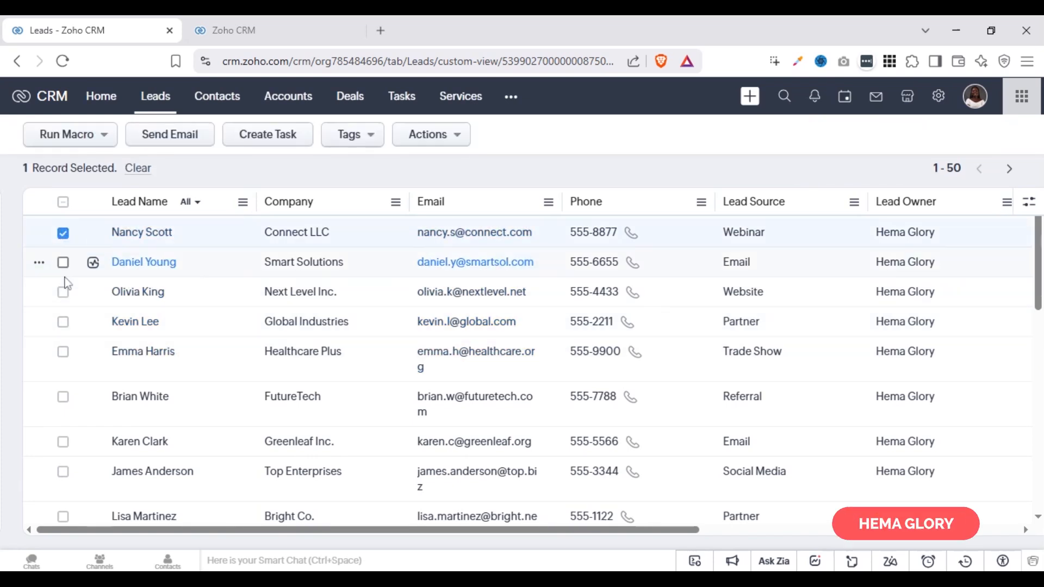
left_click(65, 274)
left_click(63, 265)
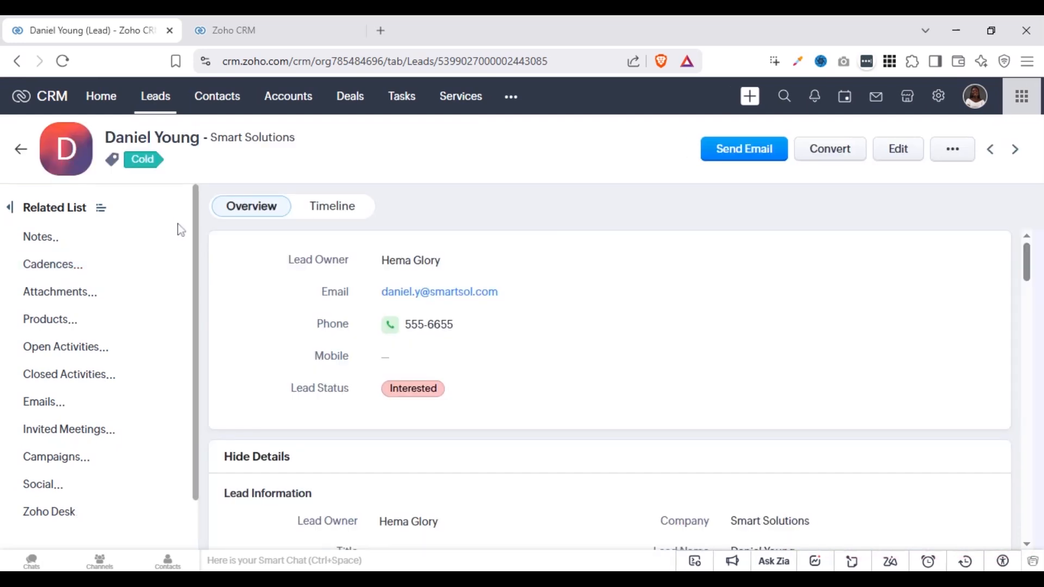
left_click(21, 158)
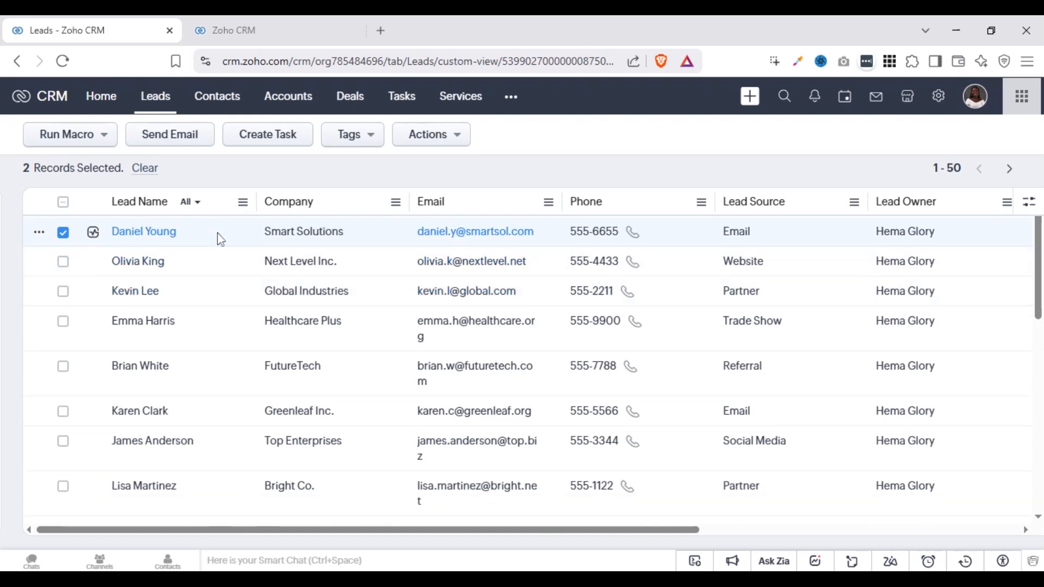
- Run the "Follow up Automation" macro on the selected leads
left_click(105, 142)
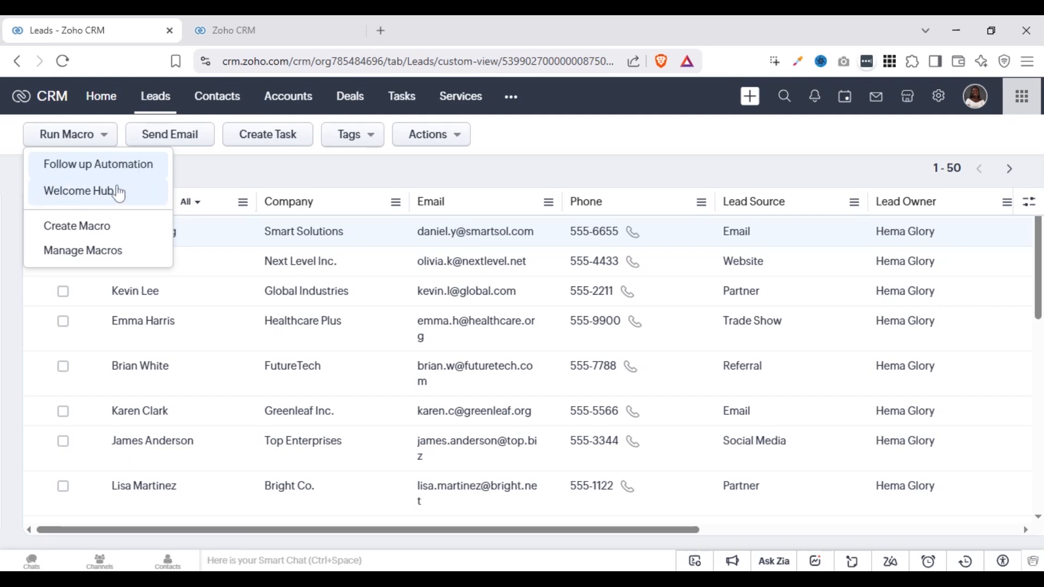
left_click(84, 173)
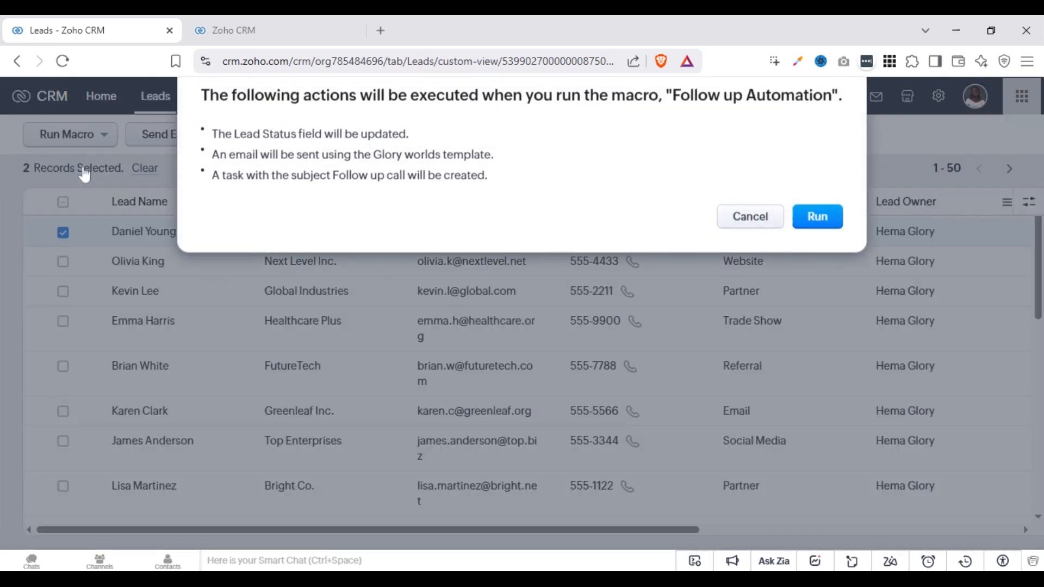